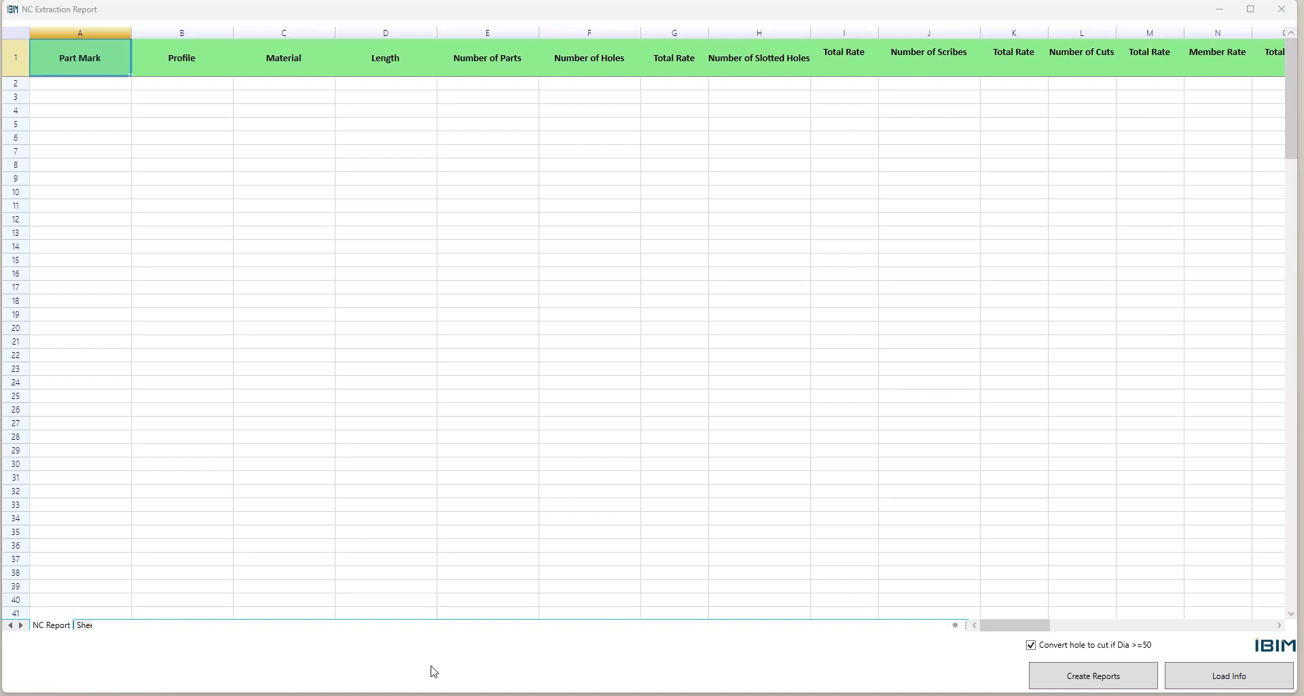
{"action": "left_click", "coordinate": [1222, 14]}
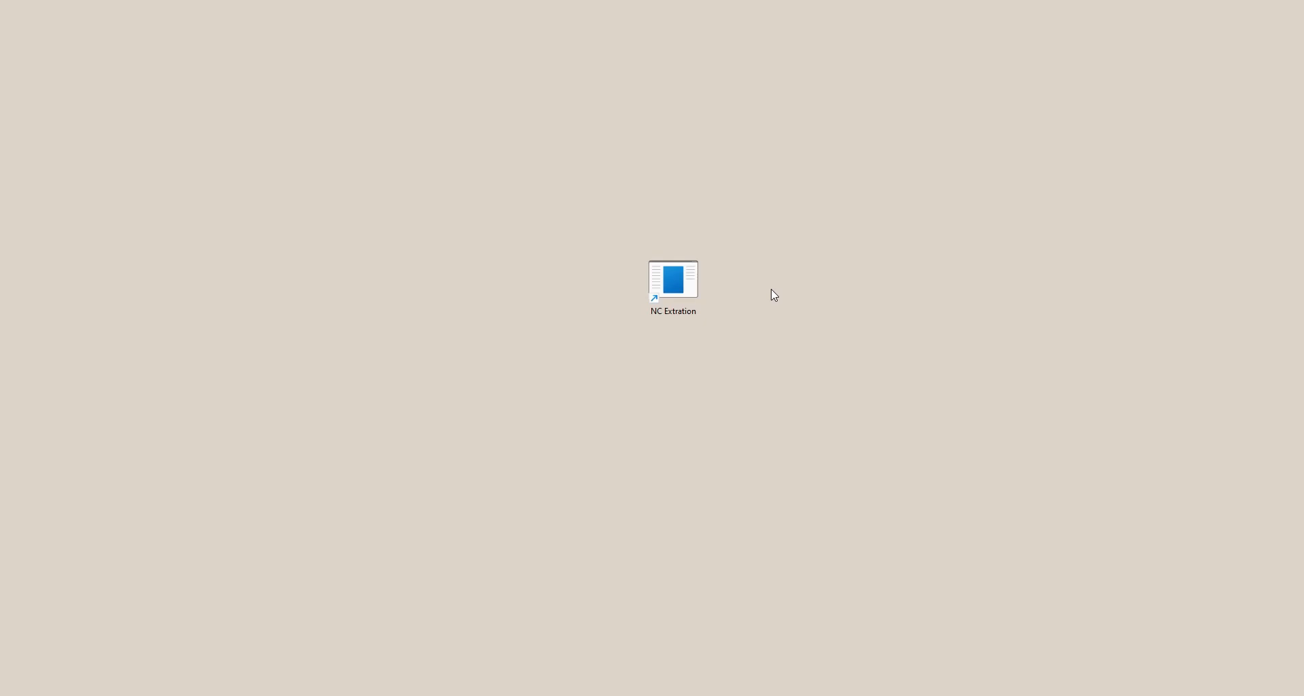
{"action": "left_click", "coordinate": [781, 694]}
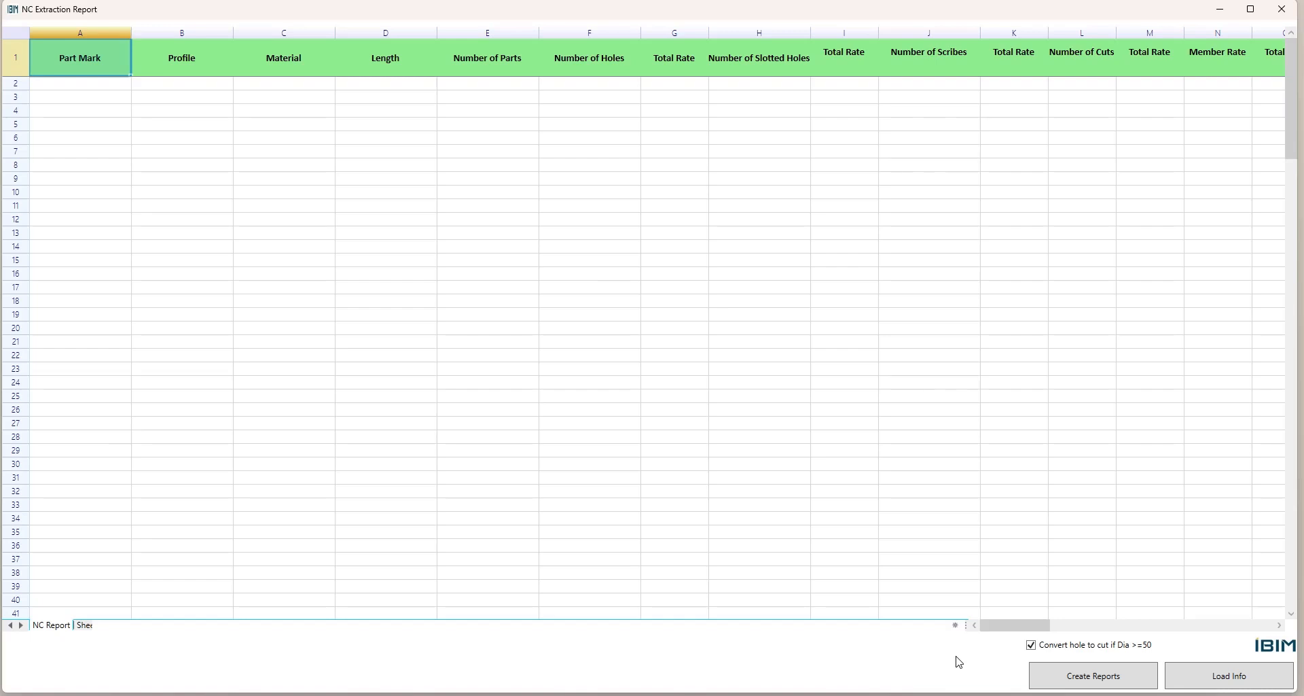
{"action": "left_click", "coordinate": [1033, 646]}
{"action": "left_click", "coordinate": [1032, 645]}
Step: Load the NC file M_2.nc1 from the Shafts folder under CNC Files into the report
{"action": "left_click", "coordinate": [1248, 677]}
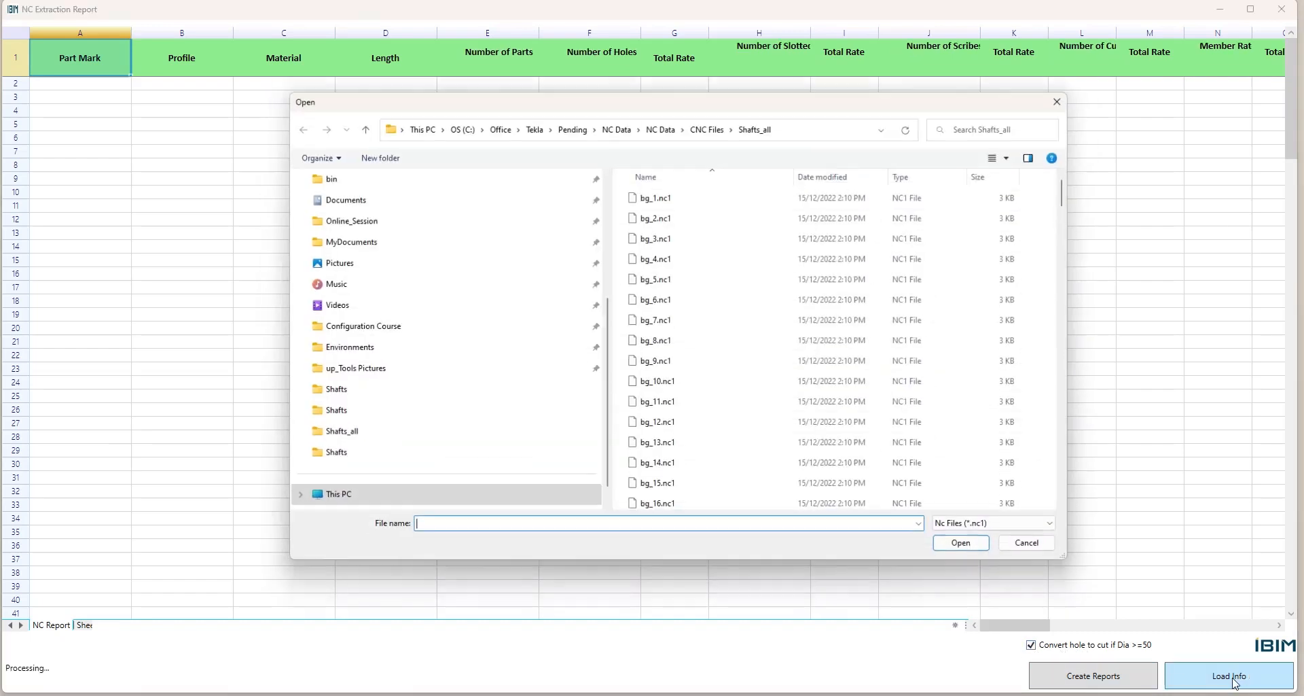
{"action": "left_click", "coordinate": [710, 123]}
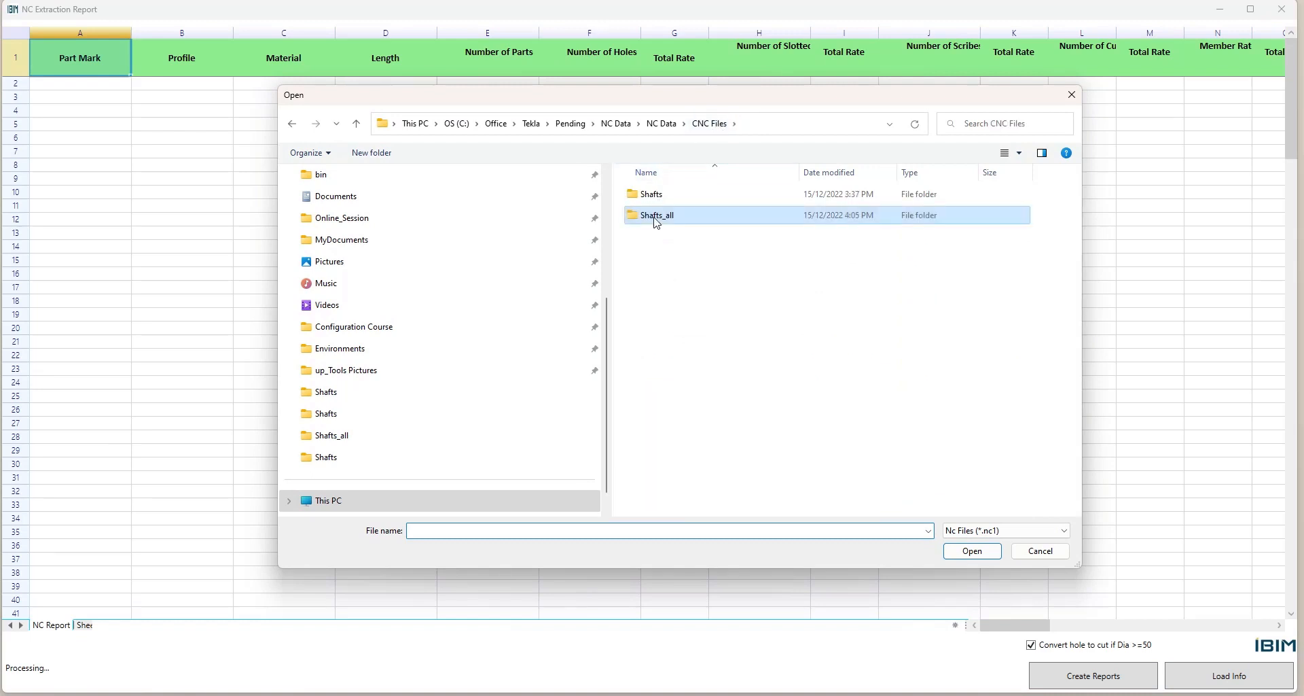
{"action": "left_click", "coordinate": [657, 196]}
{"action": "left_click", "coordinate": [658, 196]}
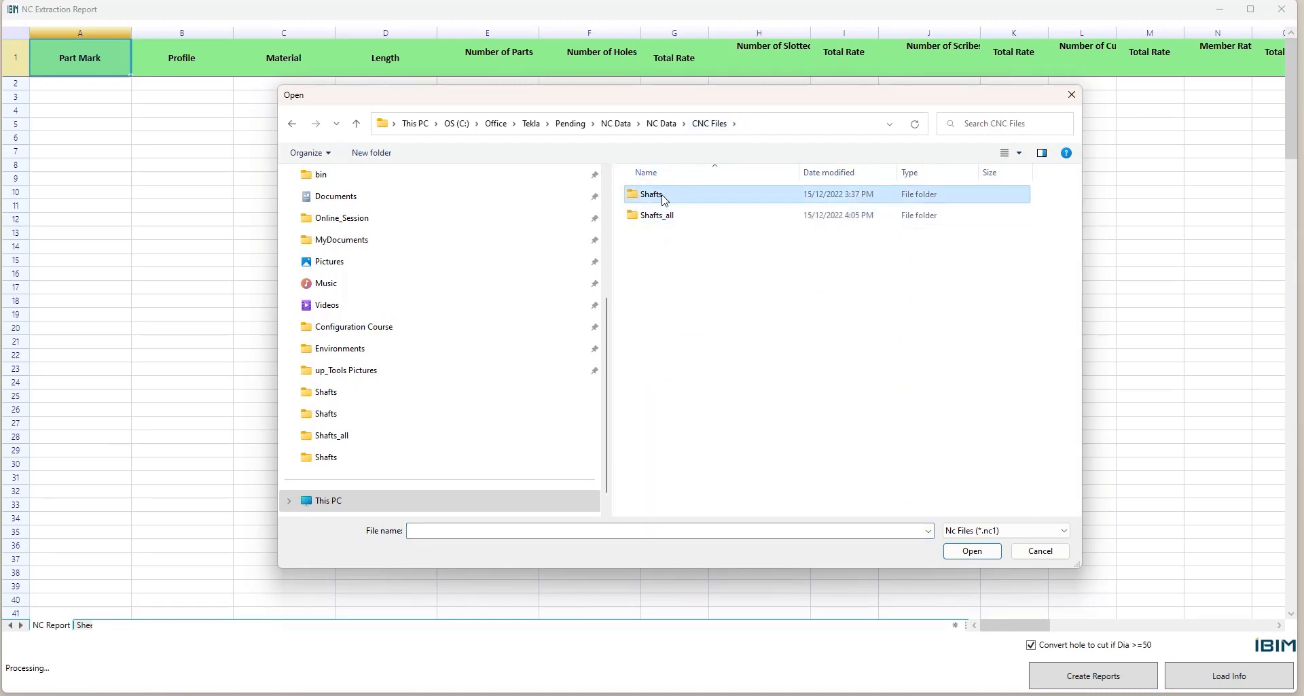
{"action": "double_click", "coordinate": [745, 199]}
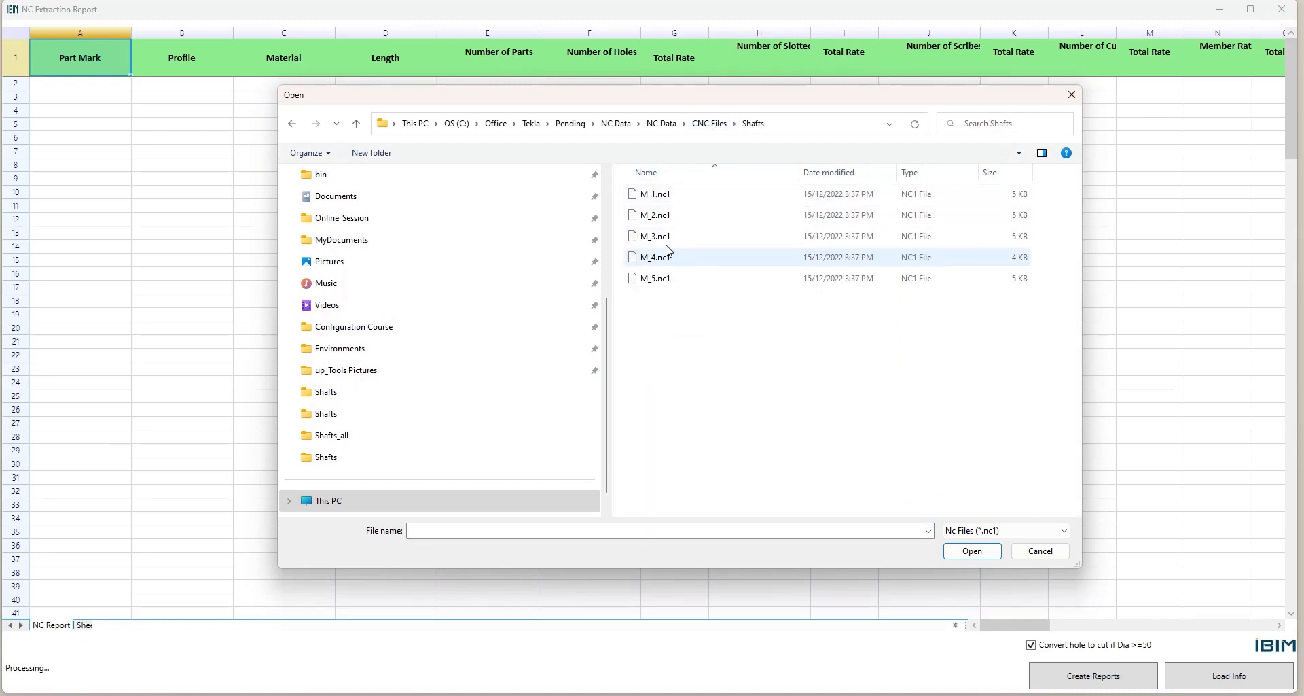
{"action": "left_click", "coordinate": [664, 218]}
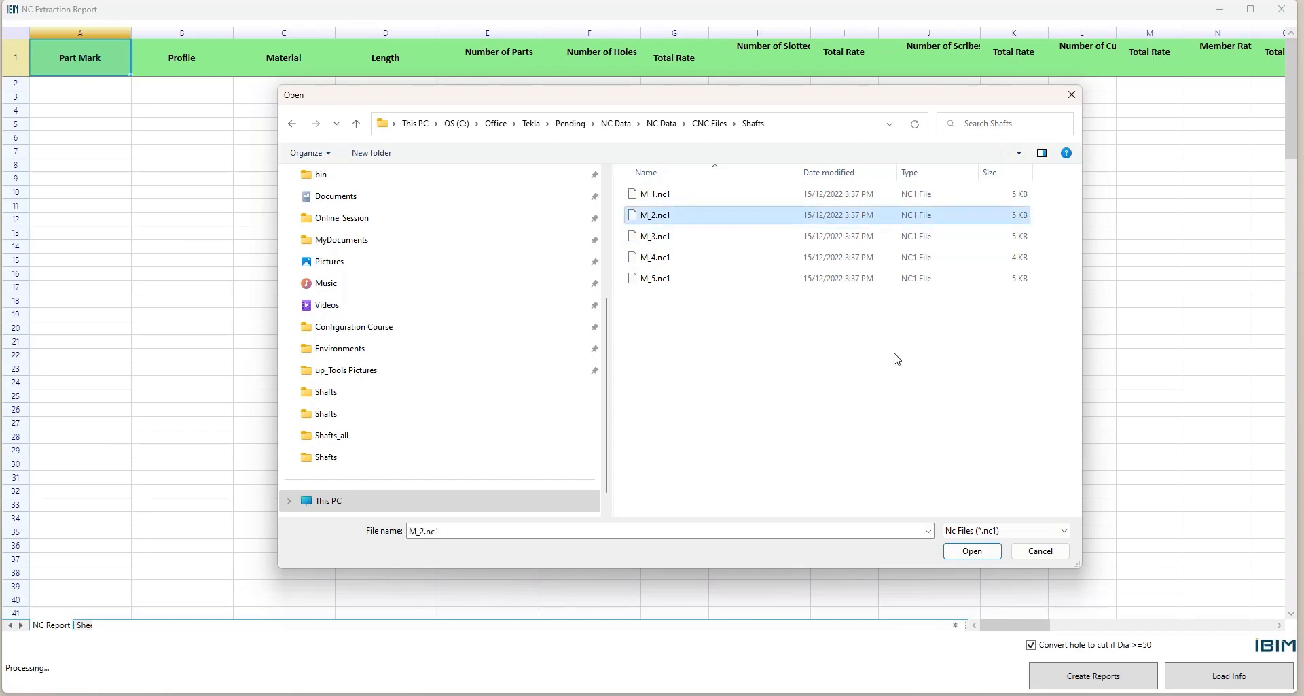
{"action": "left_click", "coordinate": [988, 554]}
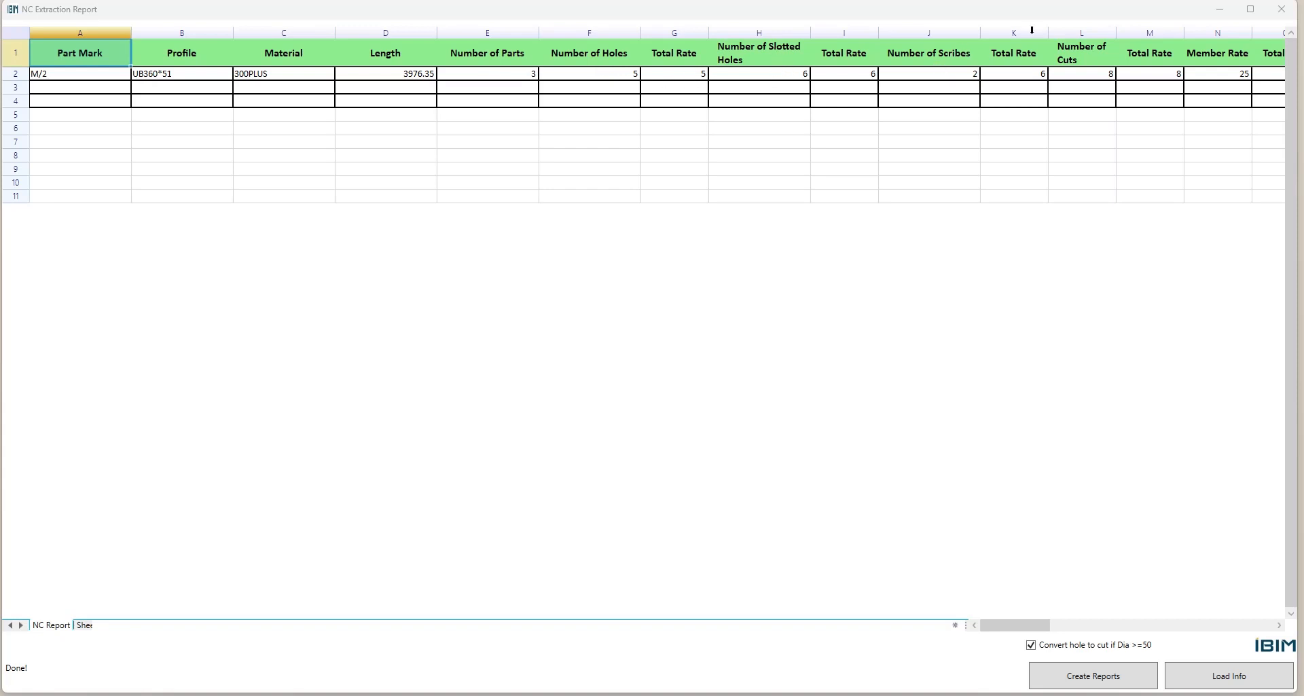
Step: Set the unit rate for the Hole type to 4 in the rate table beside the report
{"action": "mouse_move", "coordinate": [1044, 625]}
{"action": "left_mouse_down"}
{"action": "mouse_move", "coordinate": [1077, 623]}
{"action": "mouse_move", "coordinate": [1061, 620]}
{"action": "left_mouse_up"}
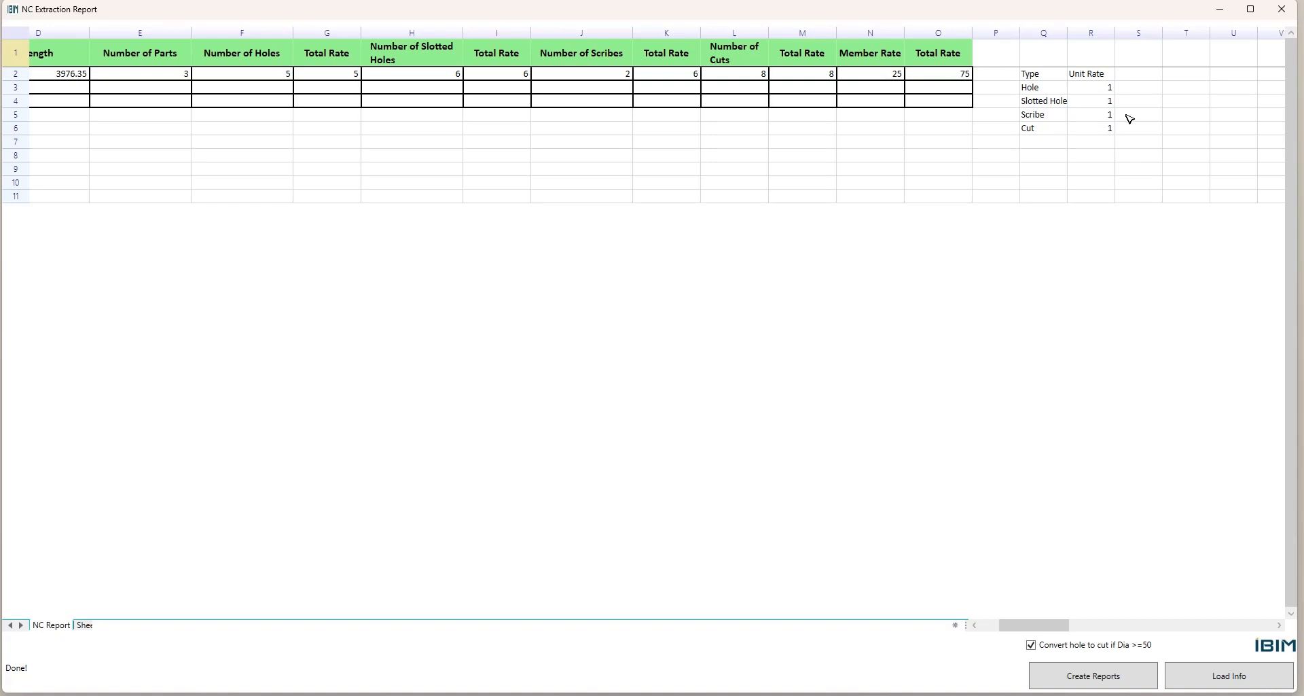
{"action": "left_click", "coordinate": [1110, 90]}
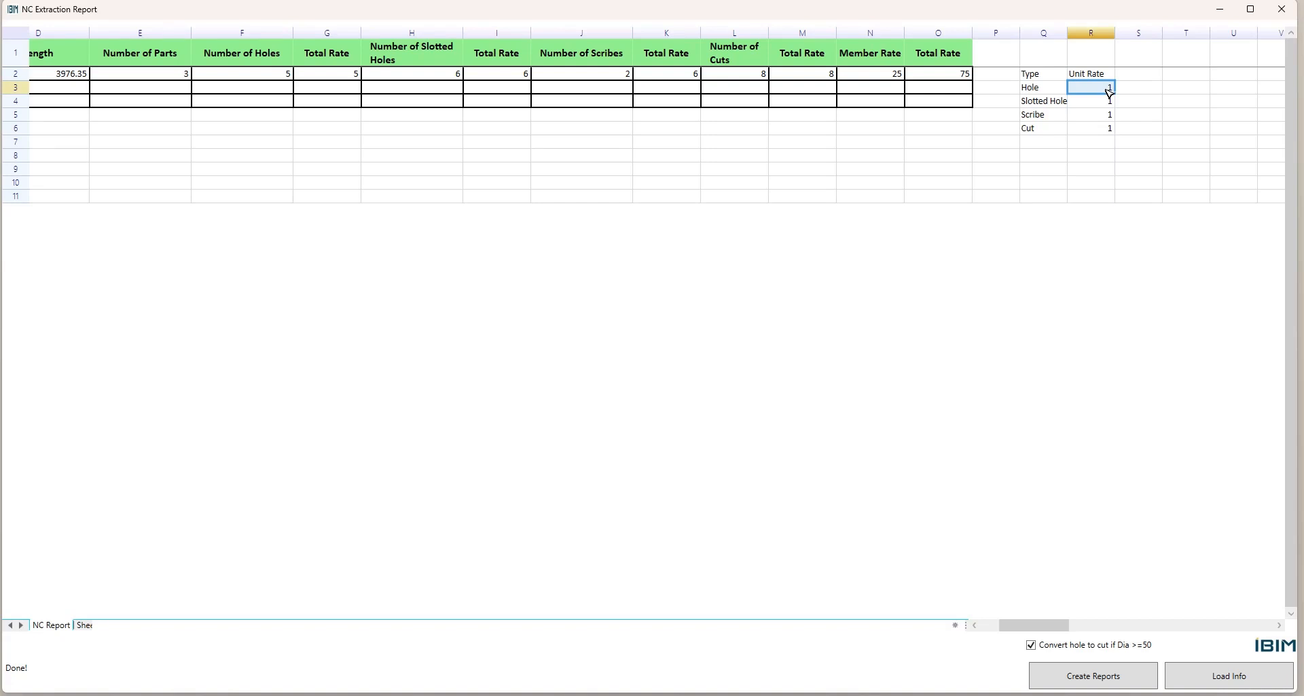
{"action": "type", "text": "4"}
{"action": "key", "text": "Tab"}
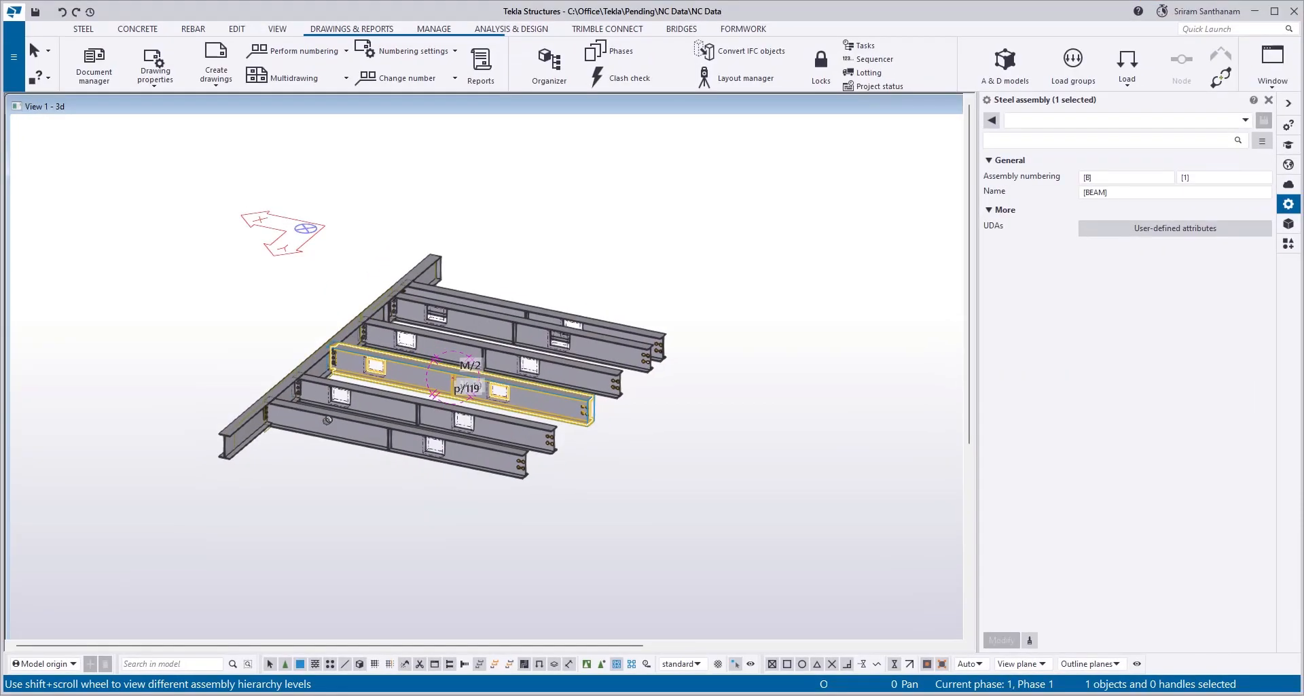
Step: Switch to Tekla Structures and examine the round holes, slotted flange holes, web openings and stiffener of beam M/2
{"action": "scroll", "coordinate": [479, 377], "scroll_direction": "up", "scroll_amount": 2}
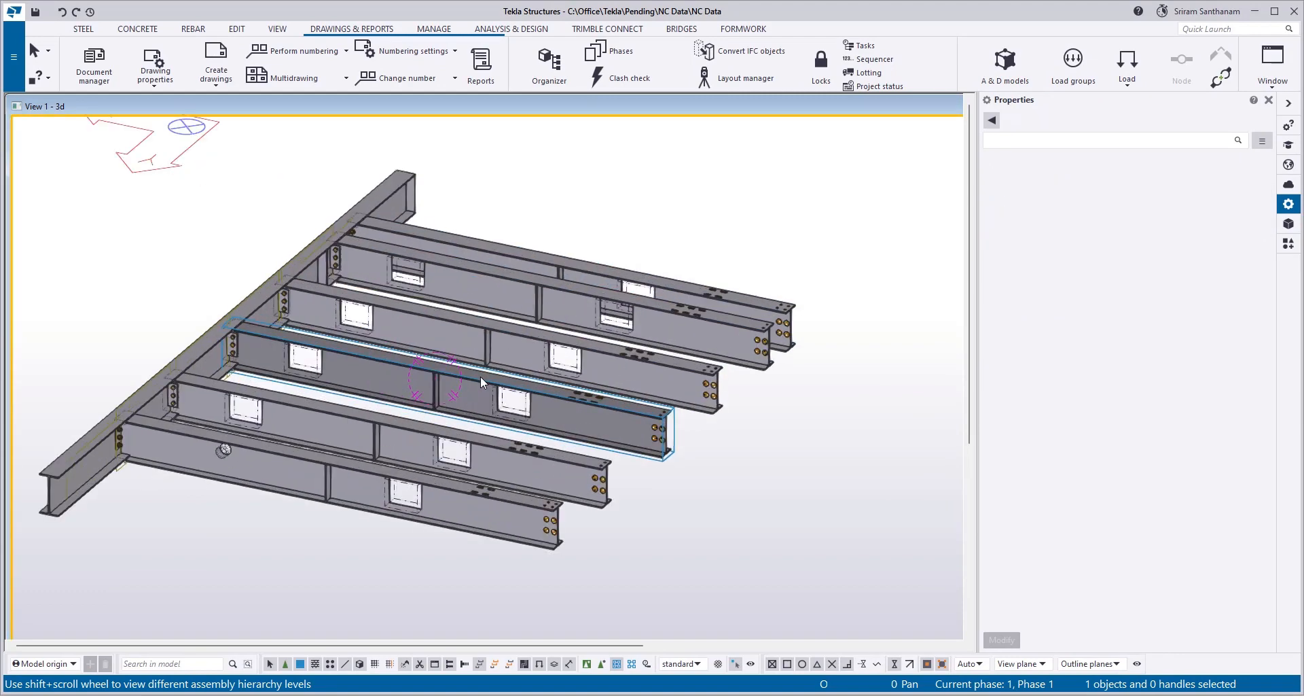
{"action": "left_click", "coordinate": [468, 372]}
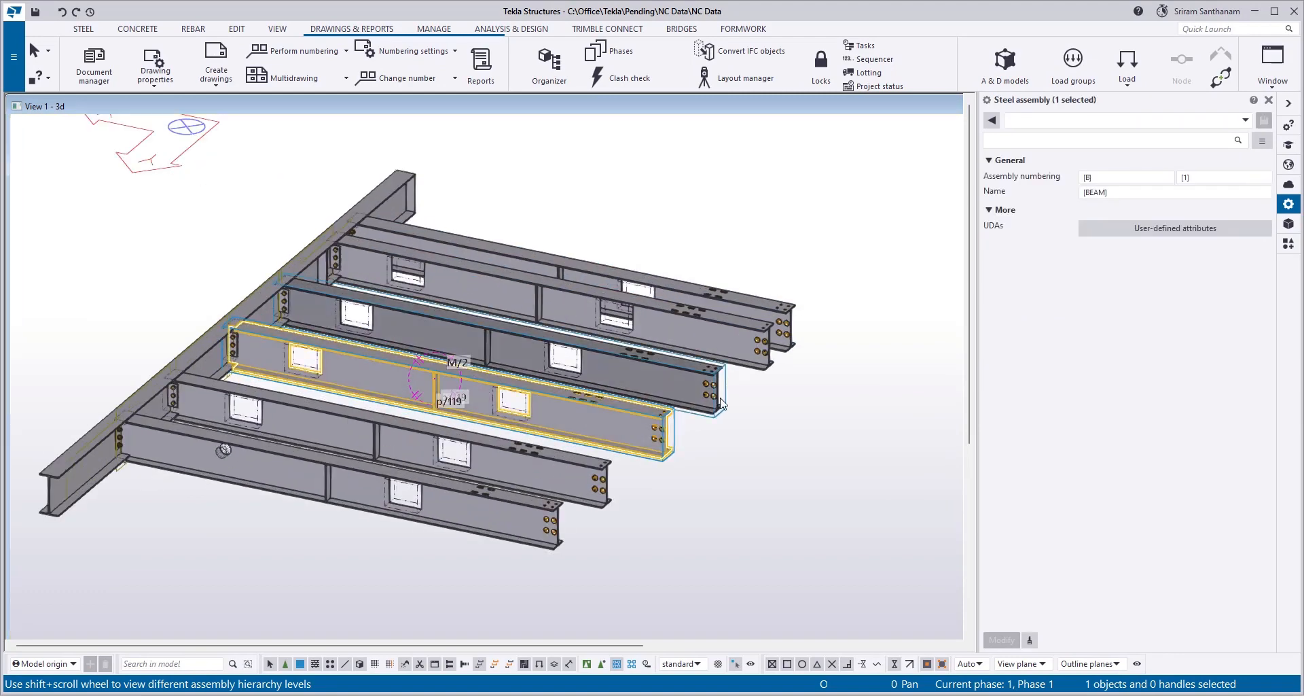
{"action": "left_click", "coordinate": [766, 431]}
{"action": "scroll", "coordinate": [662, 422], "scroll_direction": "up", "scroll_amount": 4}
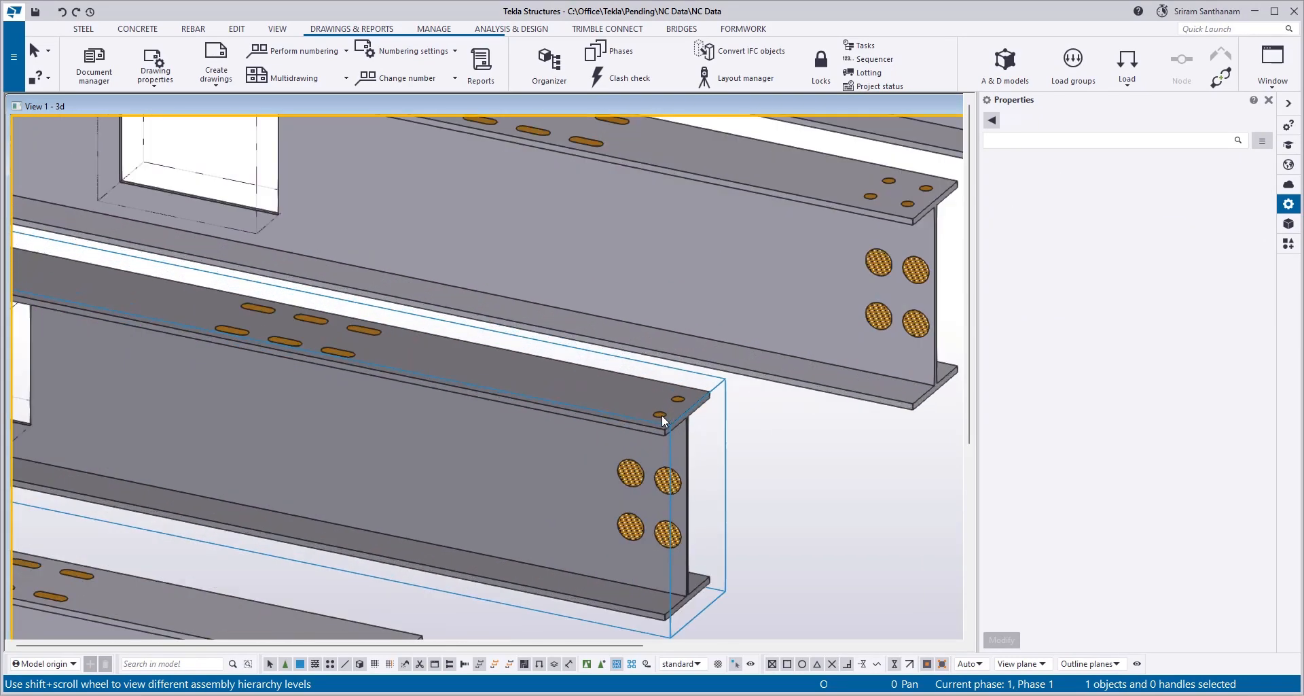
{"action": "scroll", "coordinate": [674, 410], "scroll_direction": "down", "scroll_amount": 5}
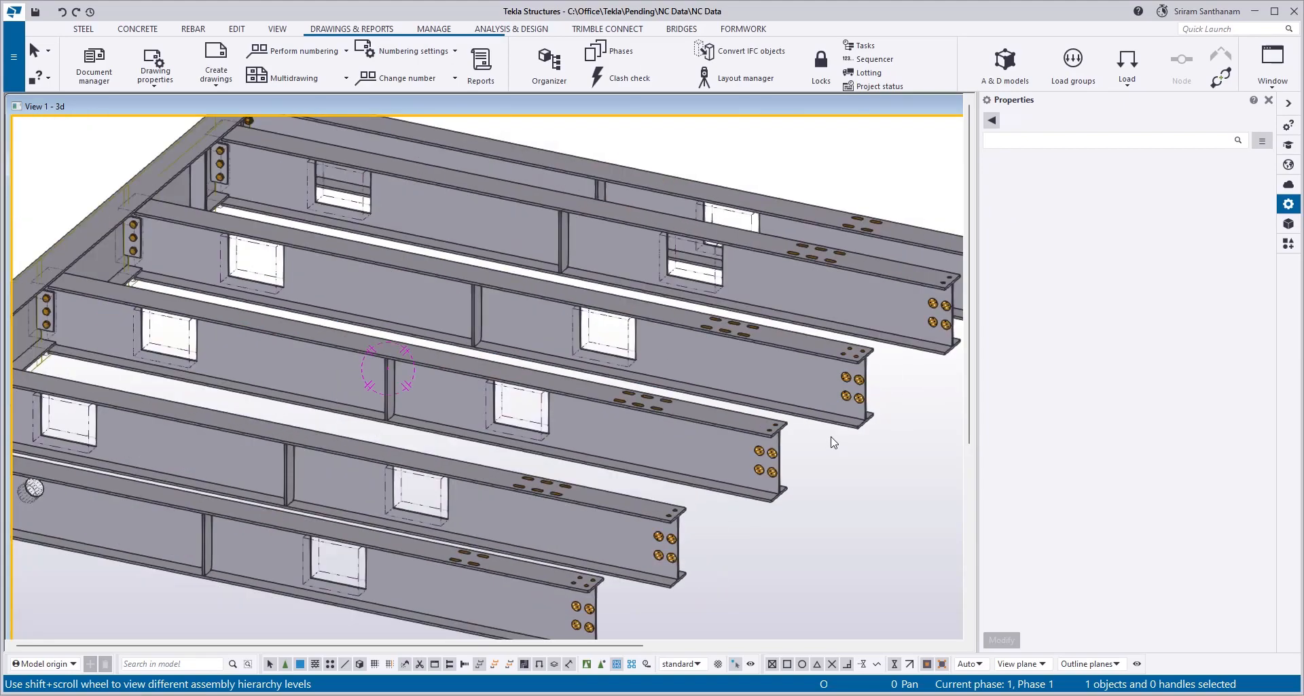
{"action": "scroll", "coordinate": [70, 287], "scroll_direction": "up", "scroll_amount": 6}
{"action": "scroll", "coordinate": [152, 226], "scroll_direction": "down", "scroll_amount": 5}
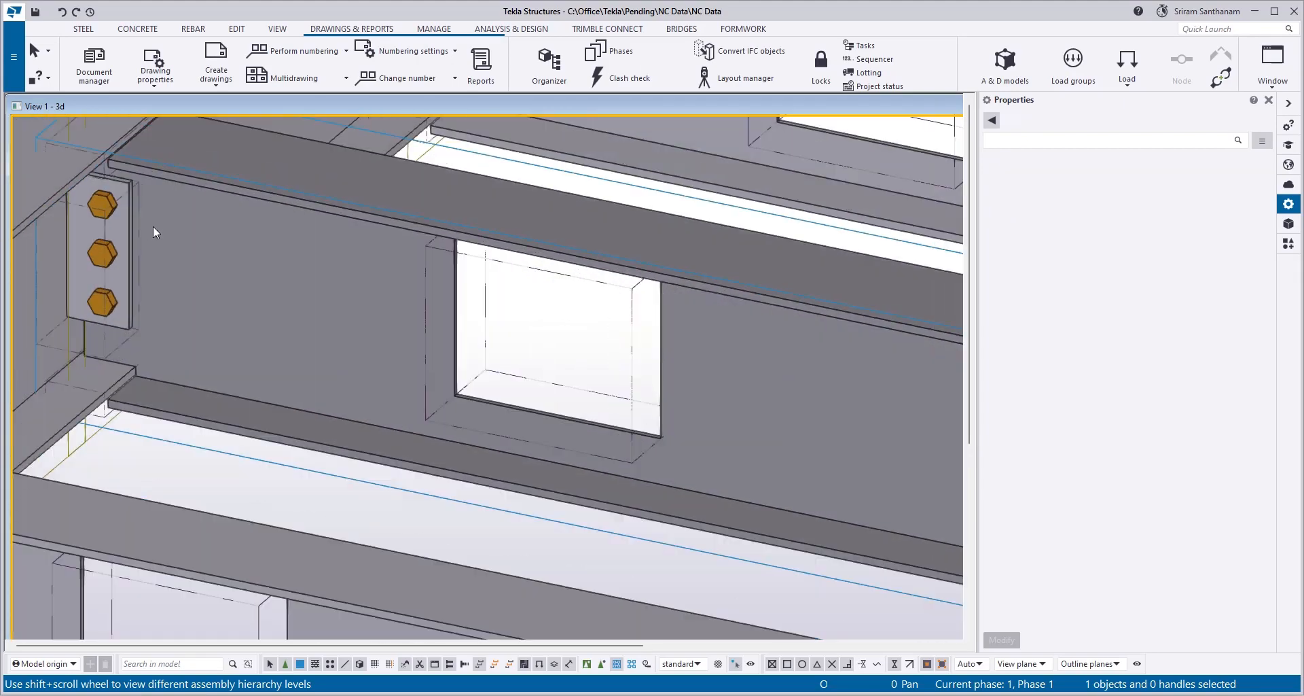
{"action": "scroll", "coordinate": [610, 313], "scroll_direction": "up", "scroll_amount": 6}
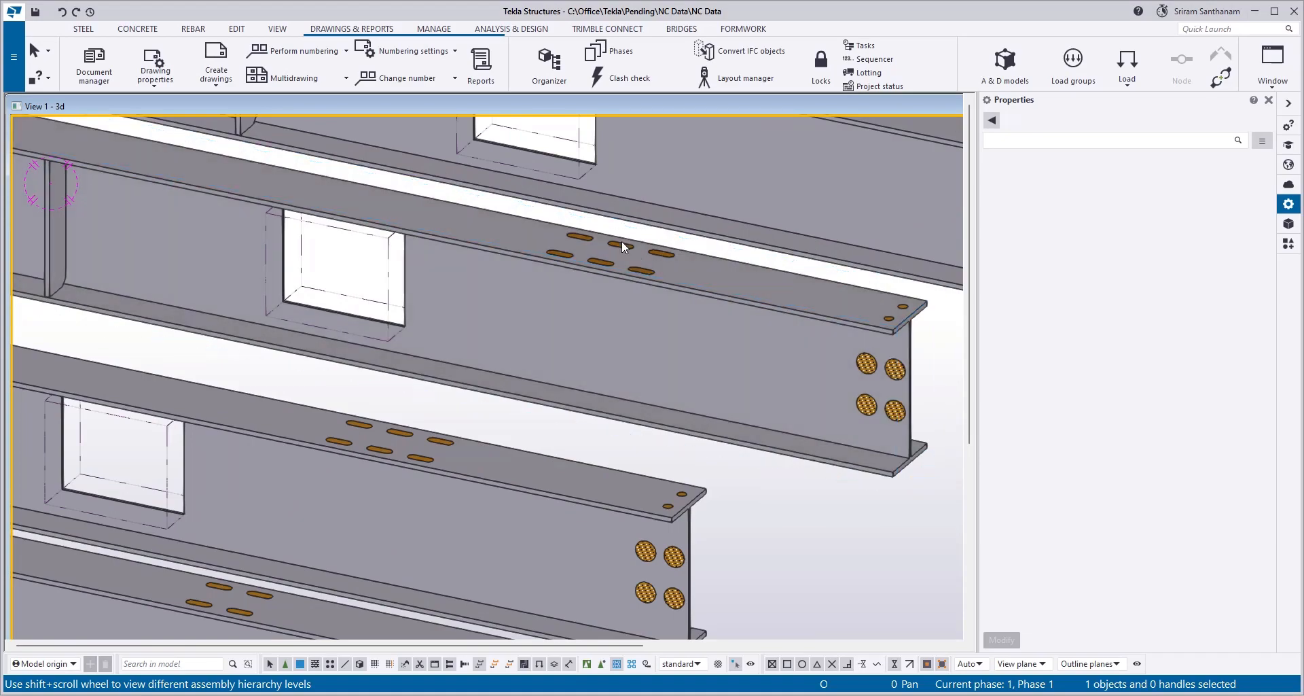
{"action": "scroll", "coordinate": [801, 441], "scroll_direction": "down", "scroll_amount": 2}
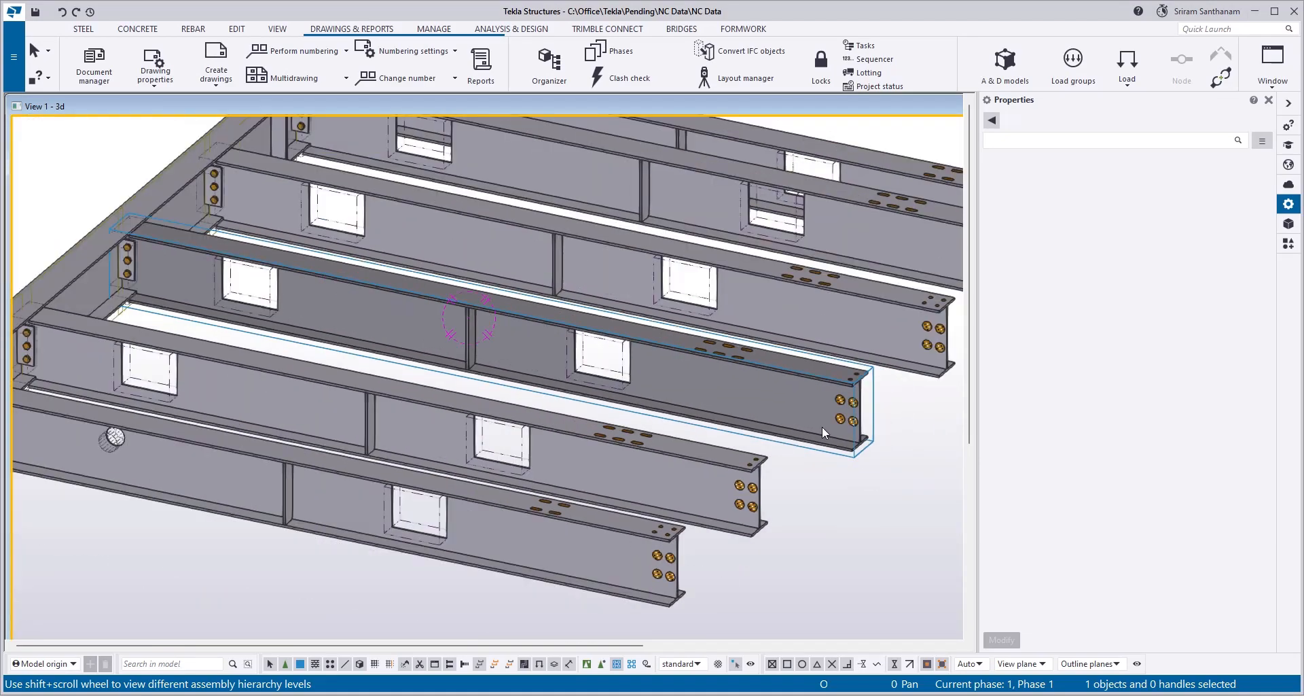
{"action": "scroll", "coordinate": [472, 330], "scroll_direction": "up", "scroll_amount": 3}
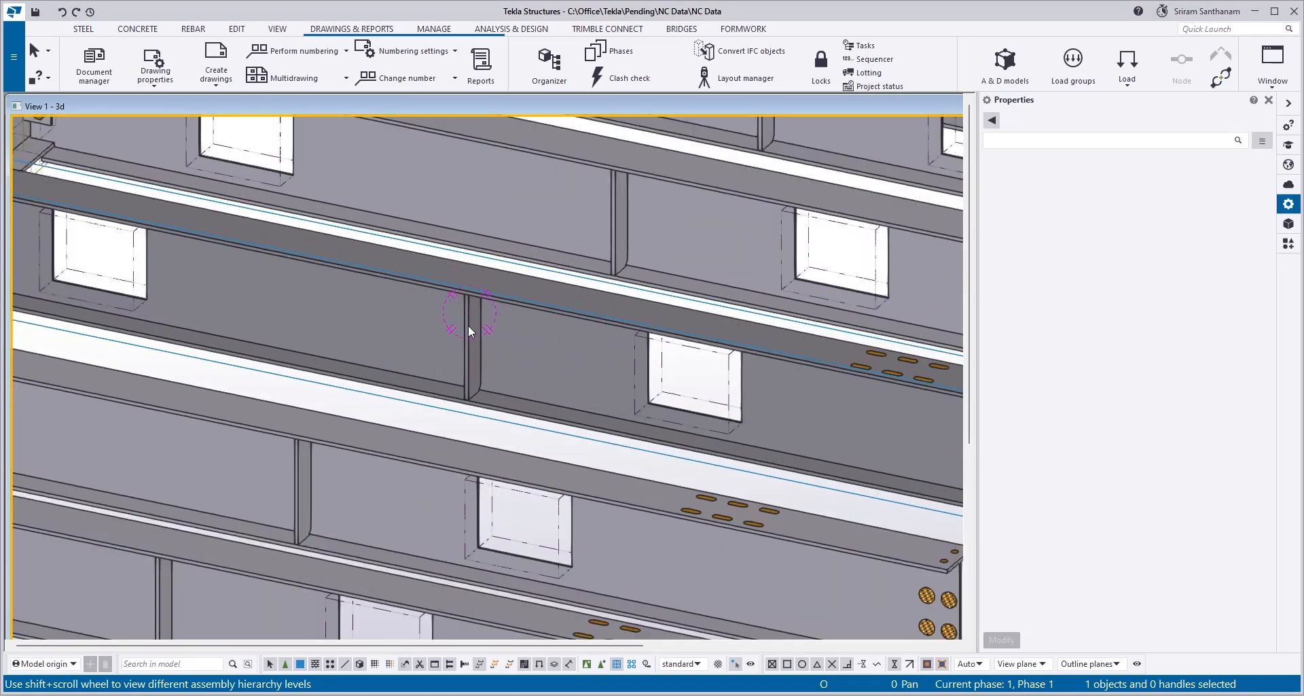
{"action": "middle_click_drag", "start_coordinate": [472, 333], "coordinate": [418, 338], "text": "ctrl"}
{"action": "scroll", "coordinate": [541, 314], "scroll_direction": "down", "scroll_amount": 4}
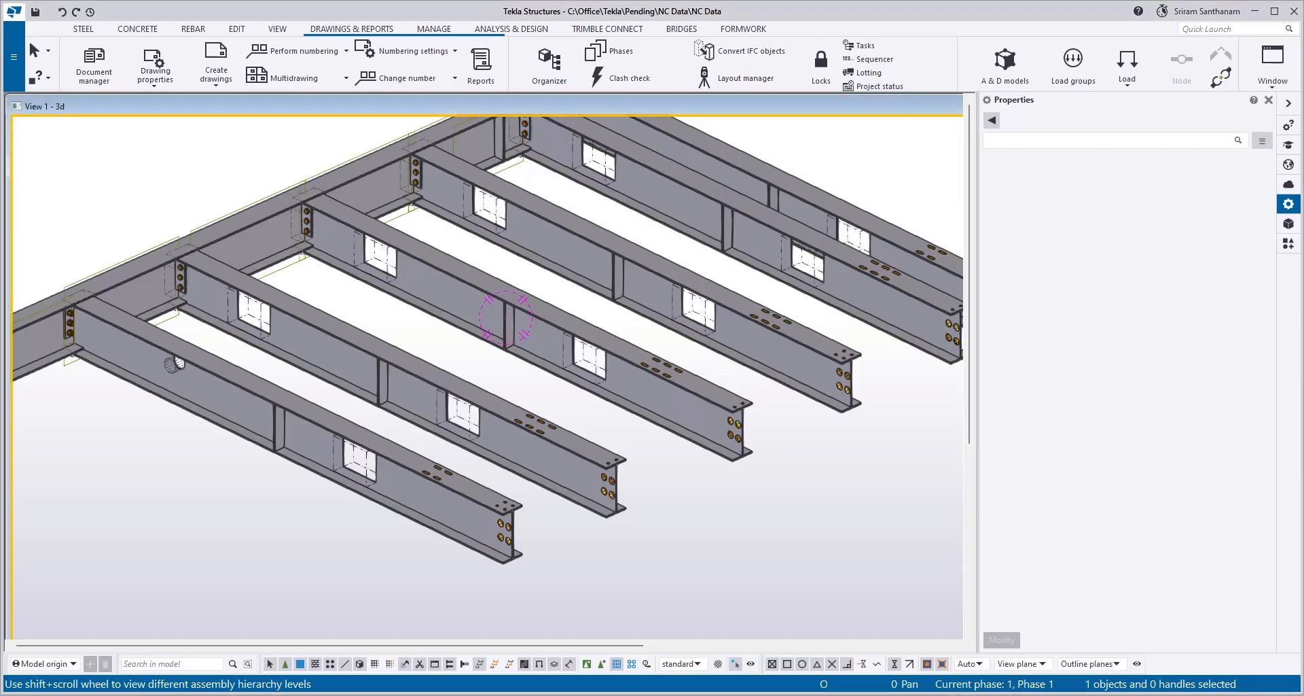
Step: Examine the free-end holes, the web openings and the end cuts where the secondary beams meet the main beam
{"action": "left_click", "coordinate": [652, 353]}
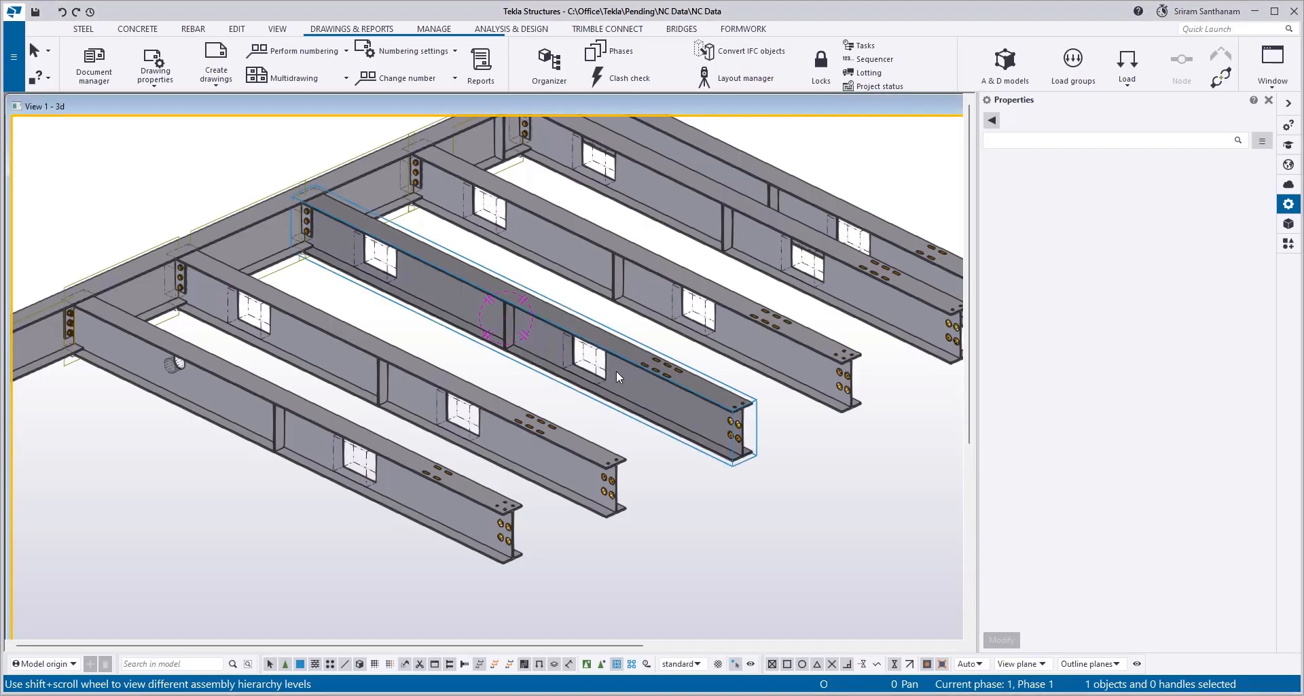
{"action": "scroll", "coordinate": [617, 370], "scroll_direction": "up", "scroll_amount": 3}
{"action": "scroll", "coordinate": [524, 432], "scroll_direction": "down", "scroll_amount": 3}
{"action": "scroll", "coordinate": [629, 372], "scroll_direction": "up", "scroll_amount": 5}
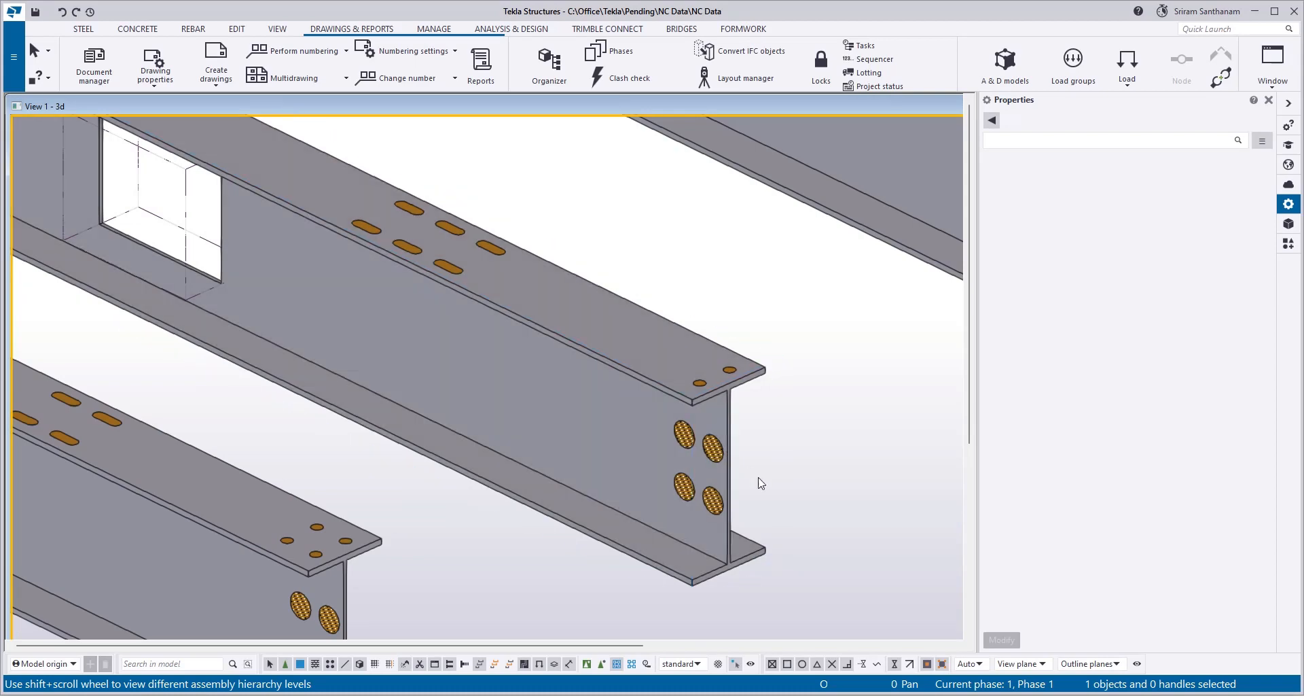
{"action": "scroll", "coordinate": [760, 482], "scroll_direction": "down", "scroll_amount": 3}
{"action": "scroll", "coordinate": [505, 376], "scroll_direction": "down", "scroll_amount": 2}
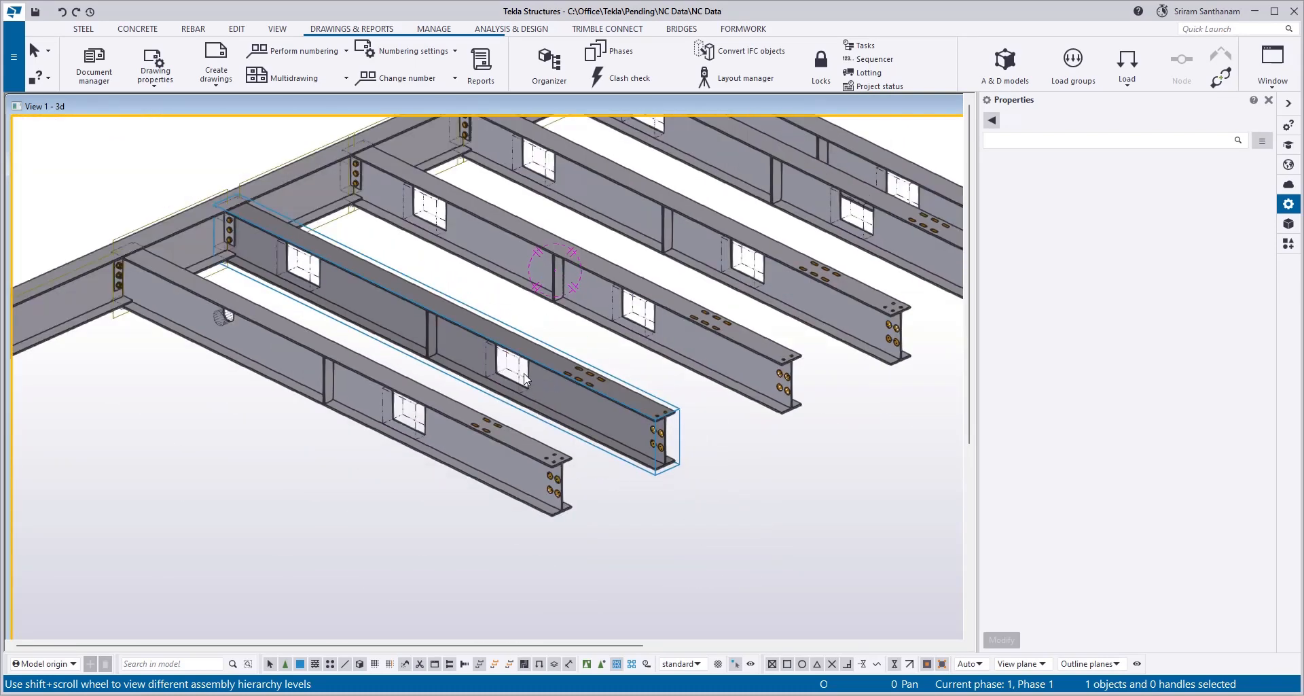
{"action": "scroll", "coordinate": [189, 202], "scroll_direction": "up", "scroll_amount": 5}
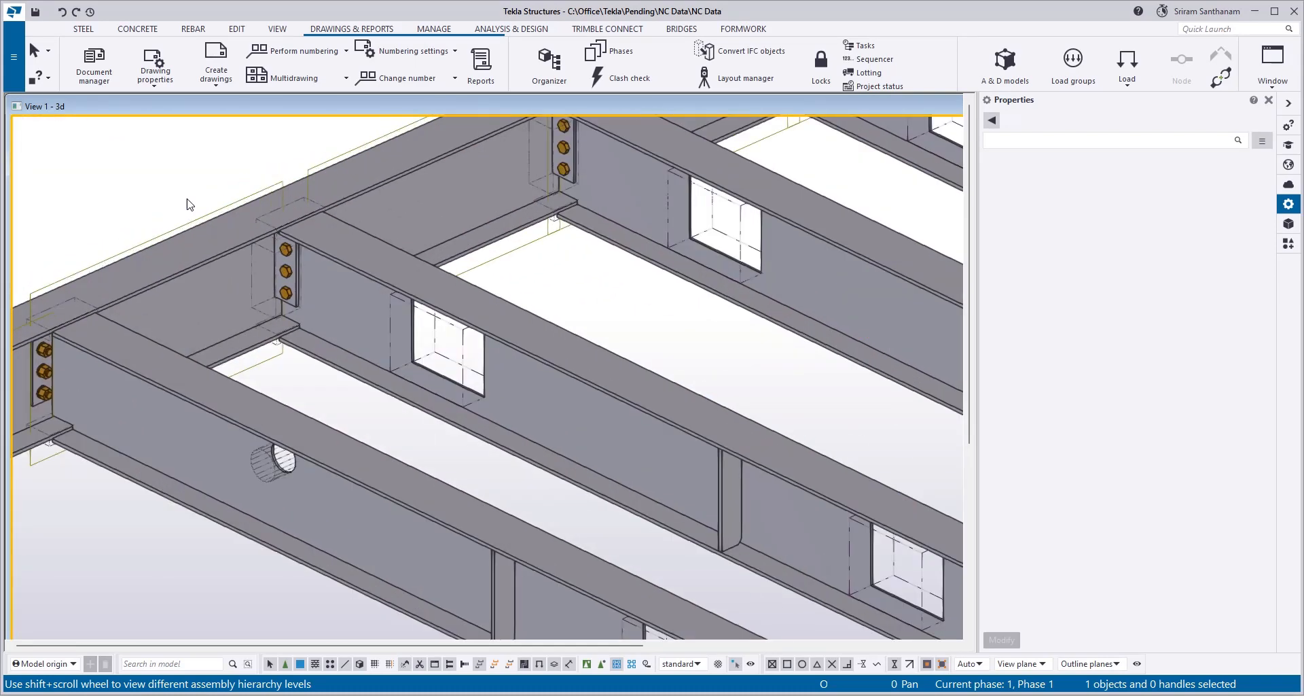
{"action": "scroll", "coordinate": [570, 248], "scroll_direction": "down", "scroll_amount": 2}
{"action": "scroll", "coordinate": [396, 235], "scroll_direction": "up", "scroll_amount": 3}
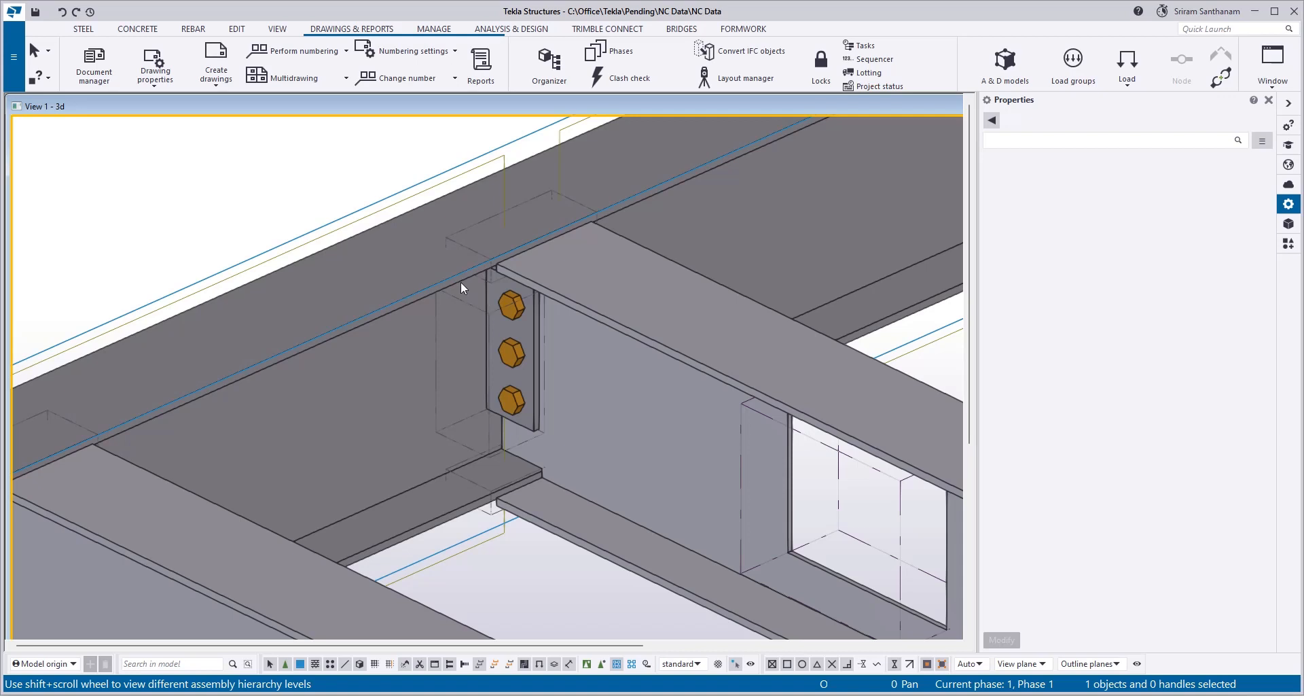
{"action": "scroll", "coordinate": [396, 273], "scroll_direction": "down", "scroll_amount": 3}
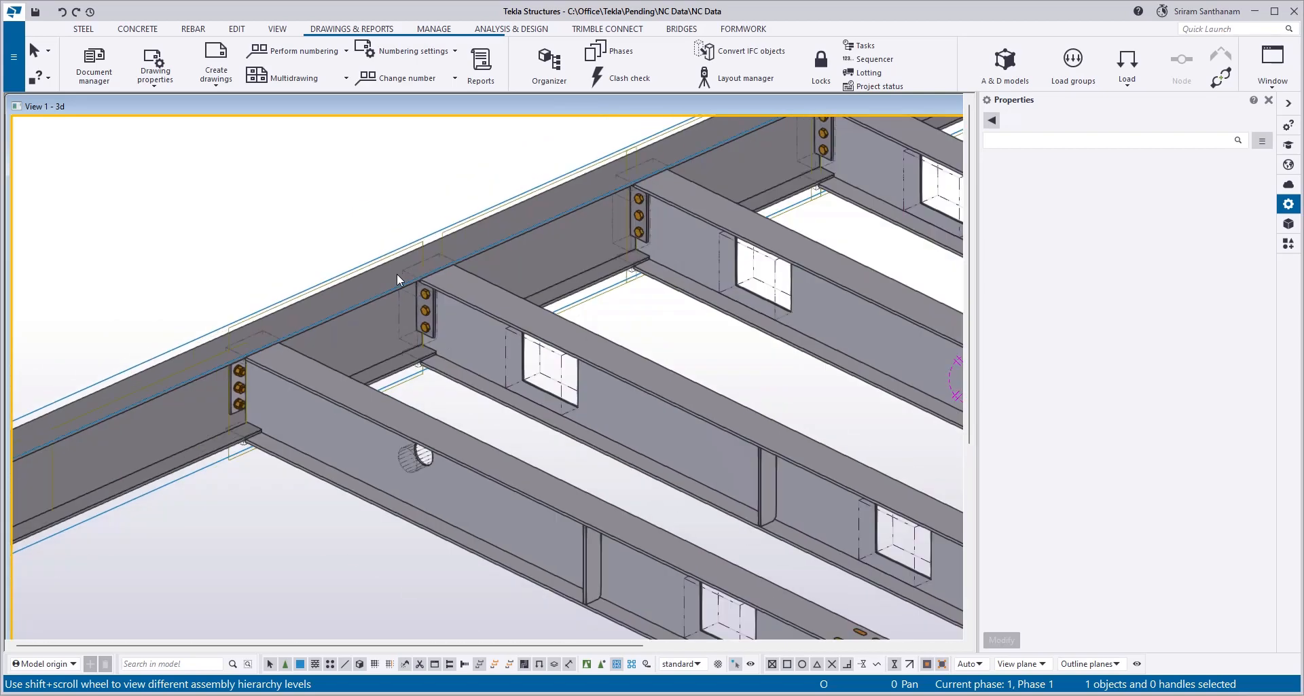
{"action": "scroll", "coordinate": [381, 271], "scroll_direction": "down", "scroll_amount": 5}
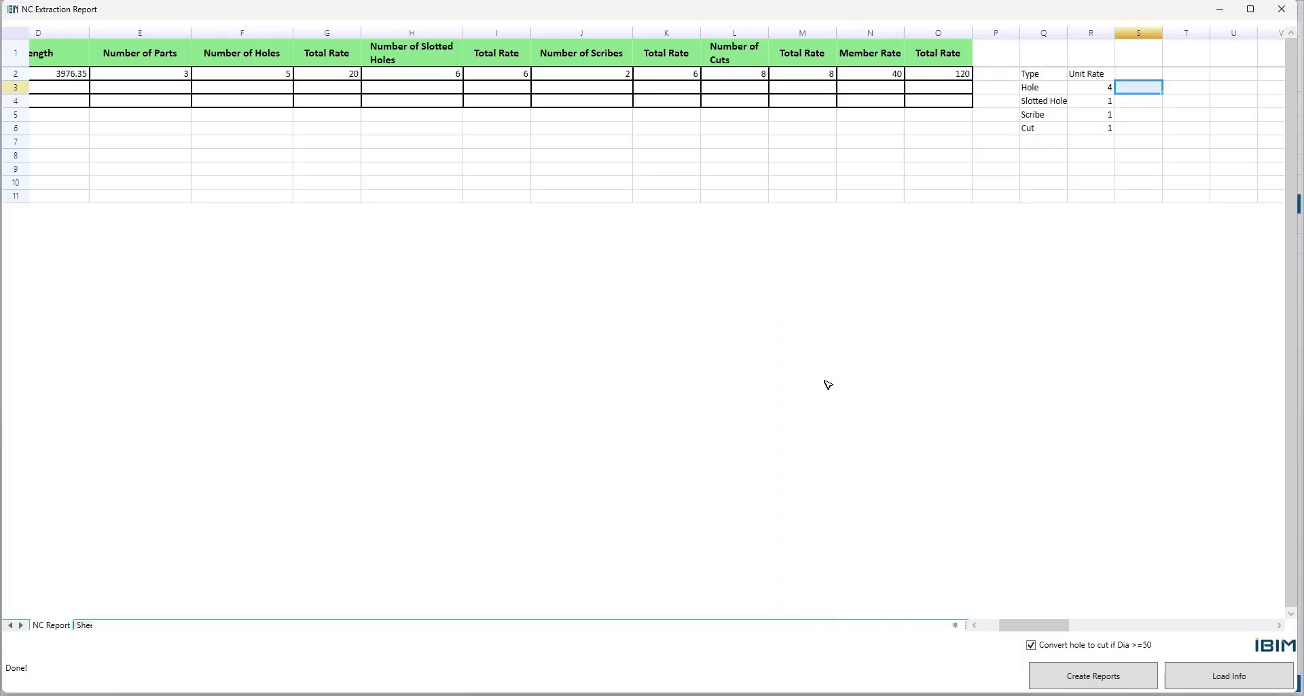
Step: Switch to NC Extraction Report, turn off converting holes of diameter 50 or more to cuts, and reload M_2.nc1
{"action": "left_click", "coordinate": [1031, 646]}
{"action": "left_click", "coordinate": [1248, 679]}
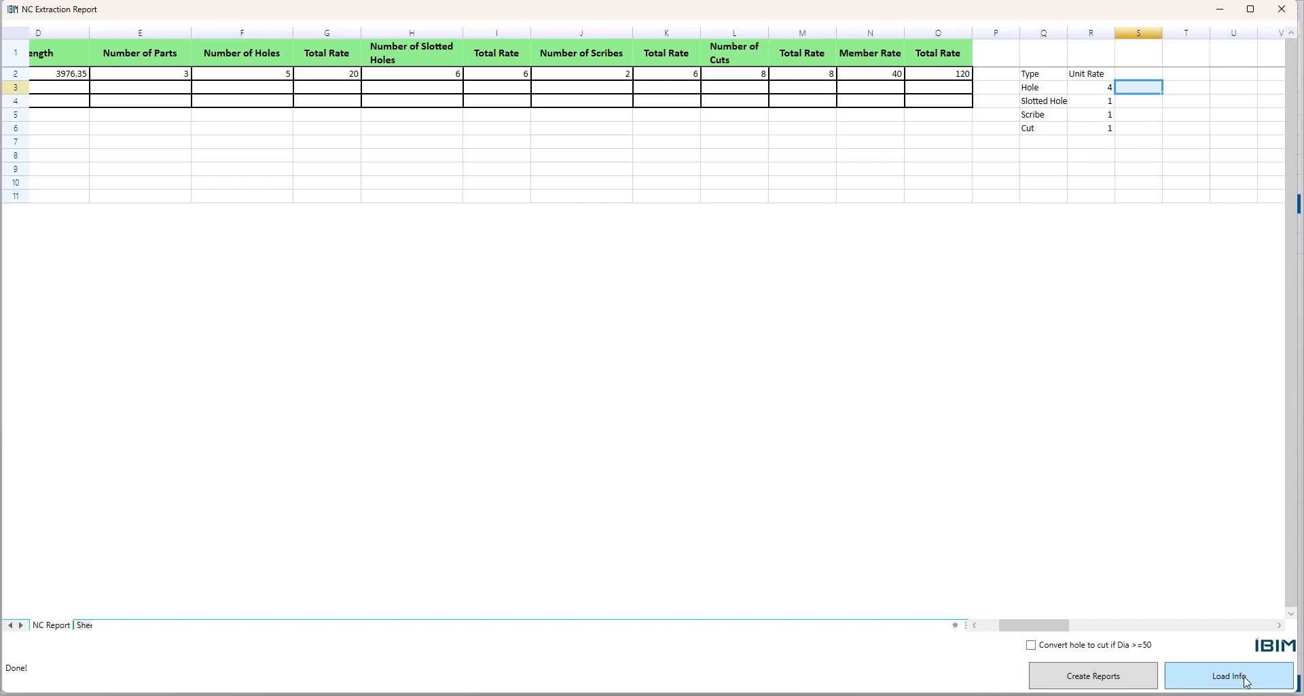
{"action": "left_click", "coordinate": [666, 217]}
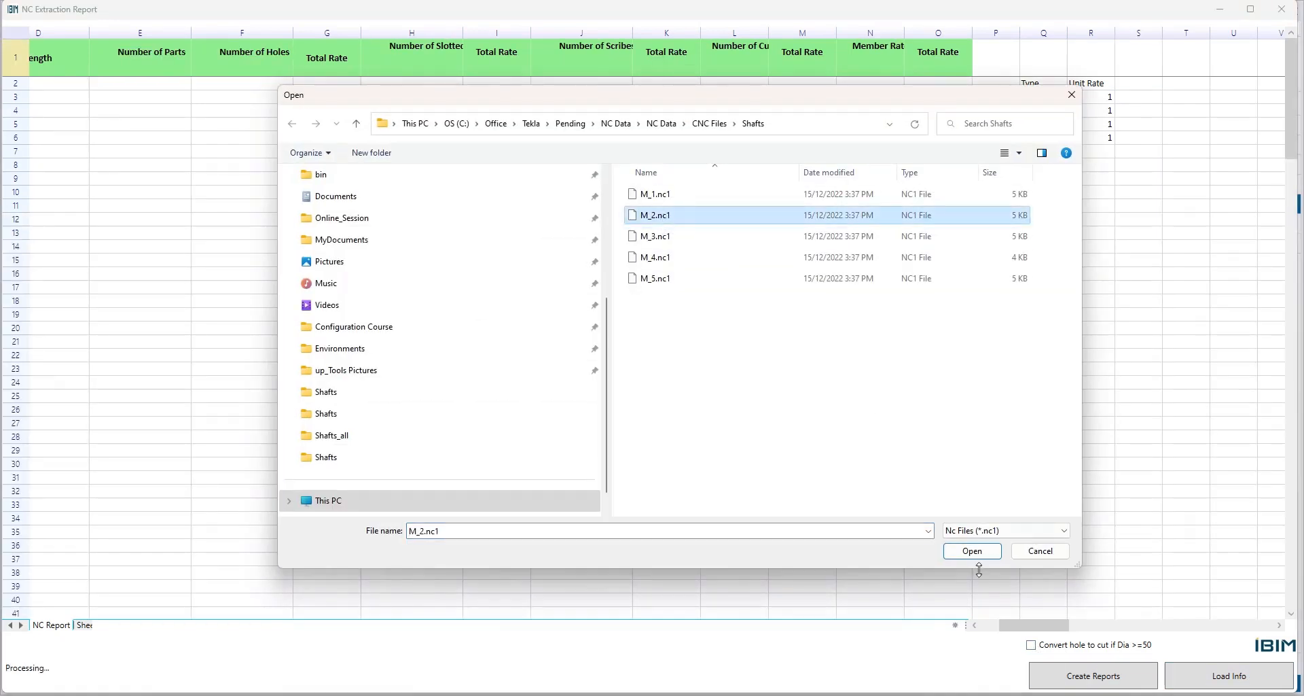
{"action": "left_click", "coordinate": [972, 552]}
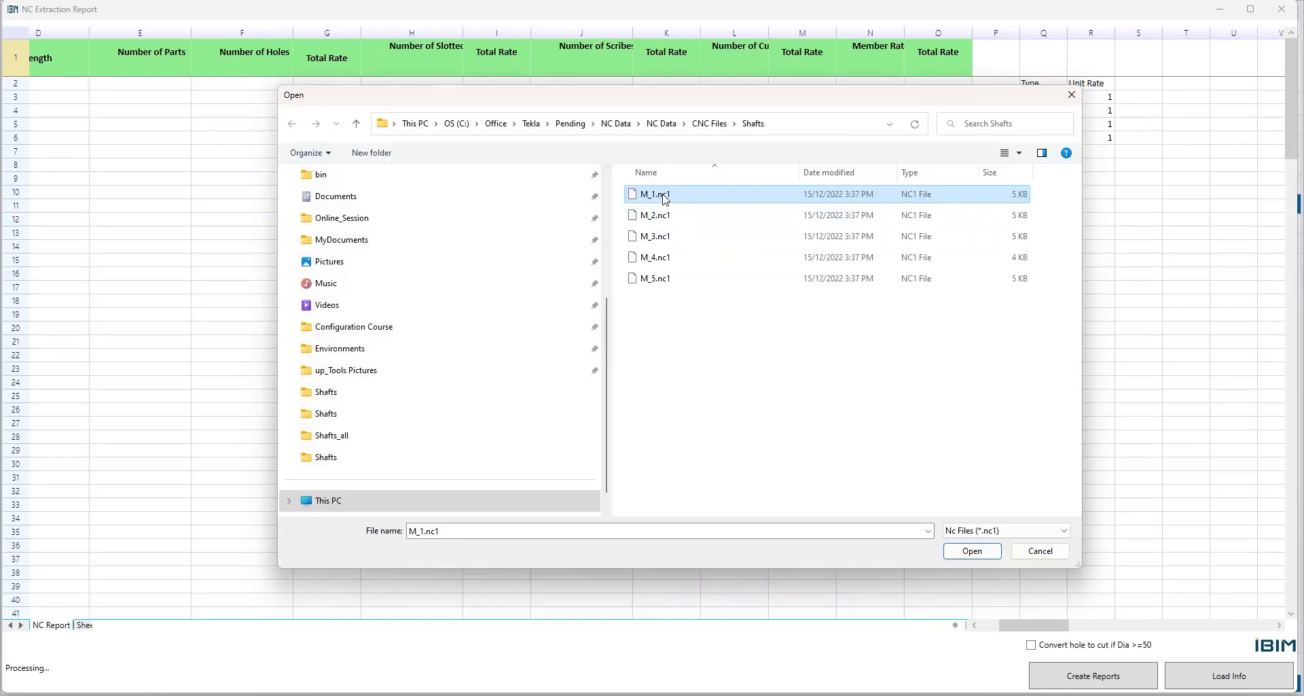
Step: Load all five NC files, M_1.nc1 to M_5.nc1, from the Shafts folder into the report
{"action": "left_click", "coordinate": [660, 280], "text": "shift"}
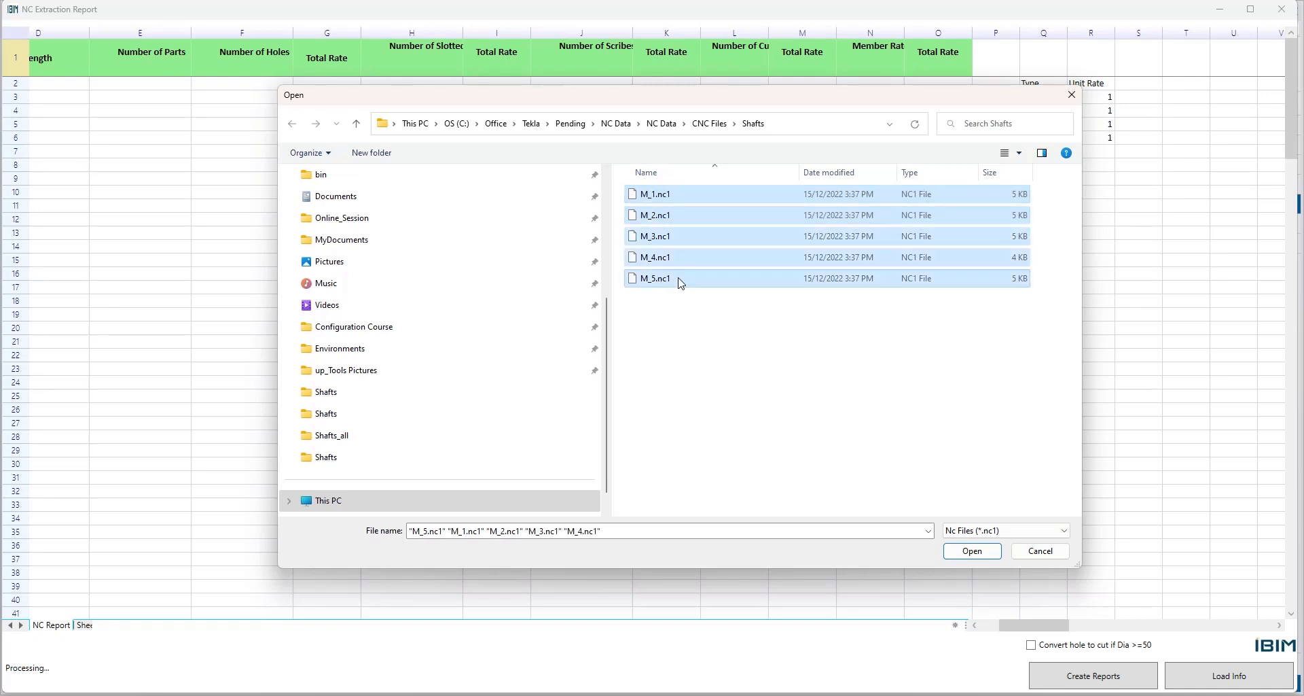
{"action": "left_click", "coordinate": [973, 551]}
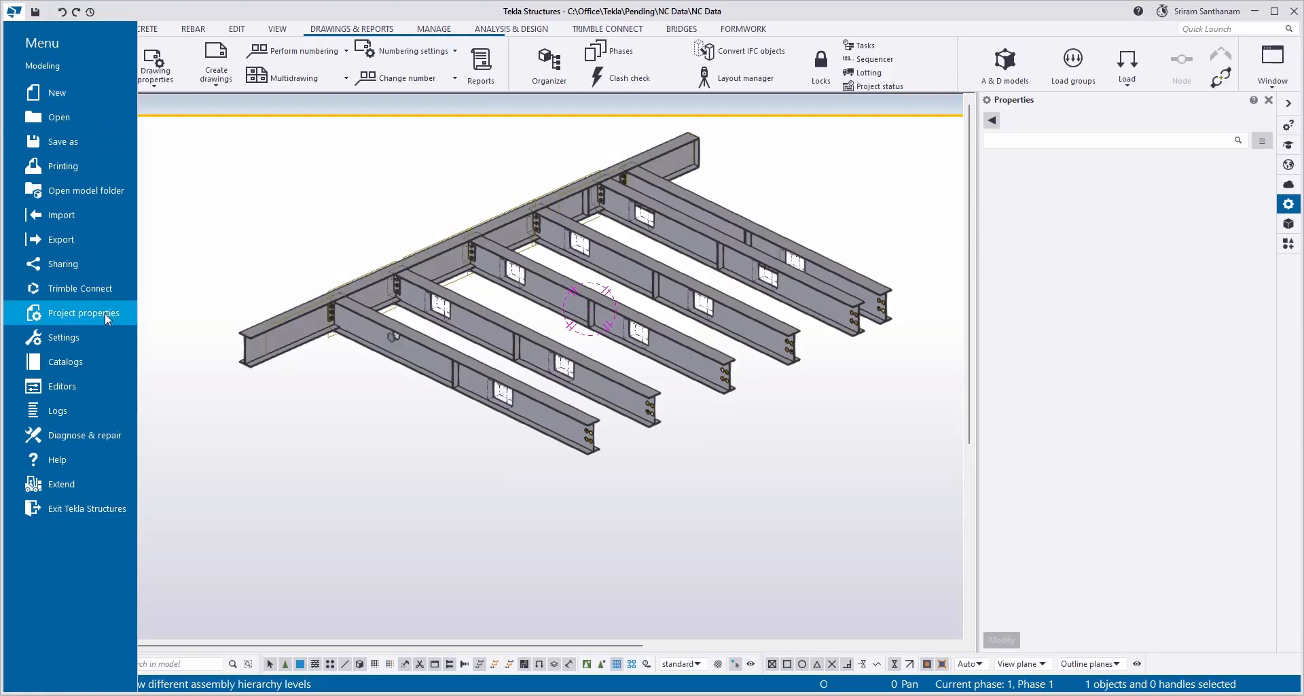
Step: Switch to Tekla Structures, open the NC Files export settings and examine the contour marking option of DSTV - Shafts
{"action": "left_click", "coordinate": [62, 239]}
{"action": "left_click", "coordinate": [182, 85]}
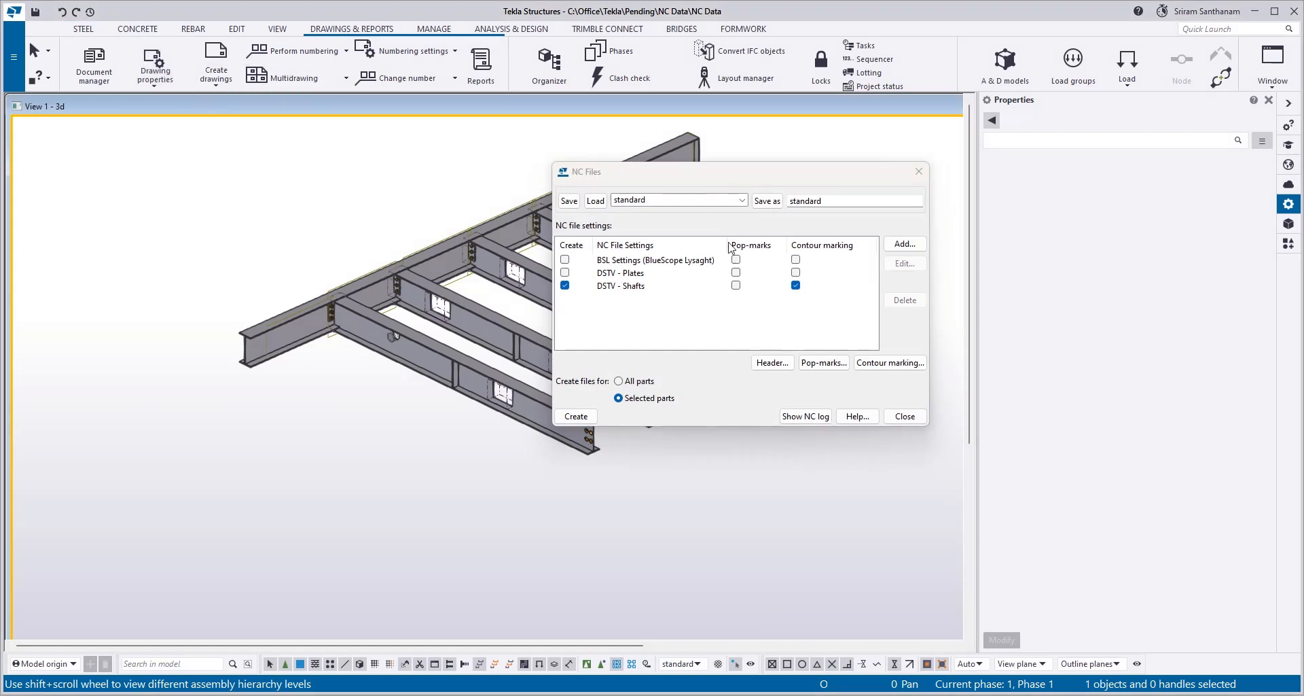
{"action": "left_click", "coordinate": [795, 286]}
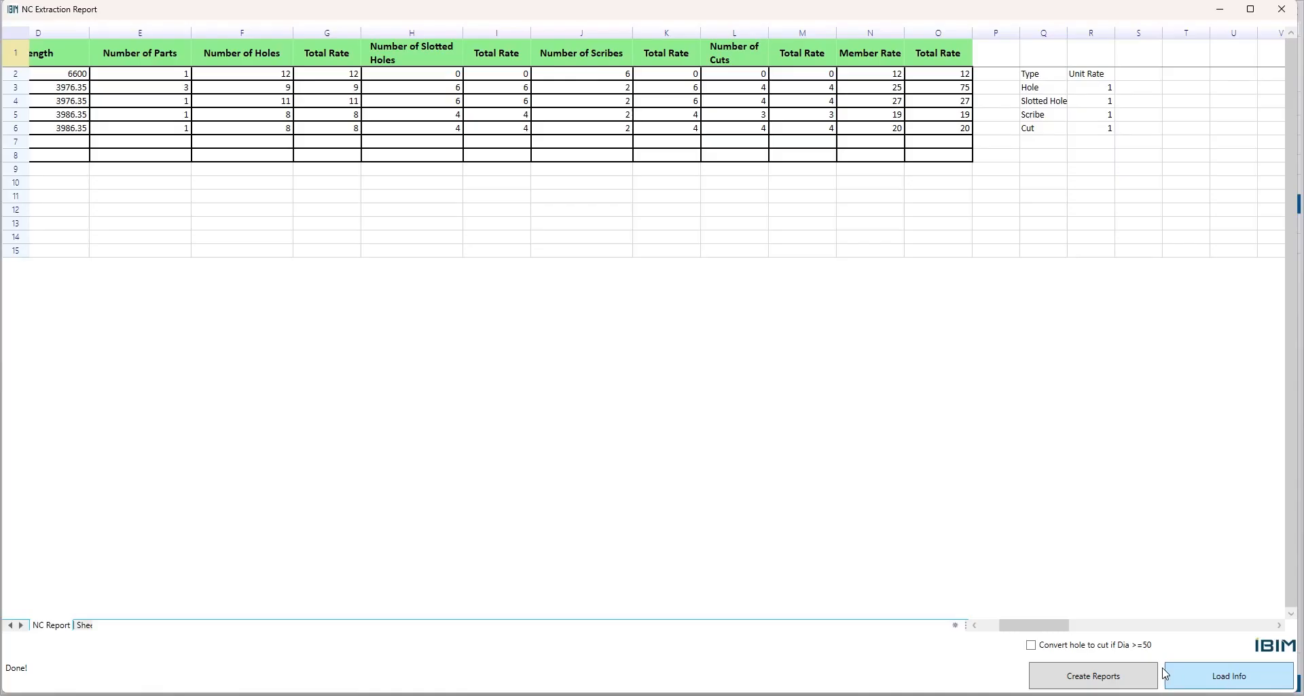
Step: Turn on converting holes of diameter 50 or more to cuts and load all NC files from the Shafts_all folder
{"action": "left_click", "coordinate": [1031, 644]}
{"action": "left_click", "coordinate": [1216, 674]}
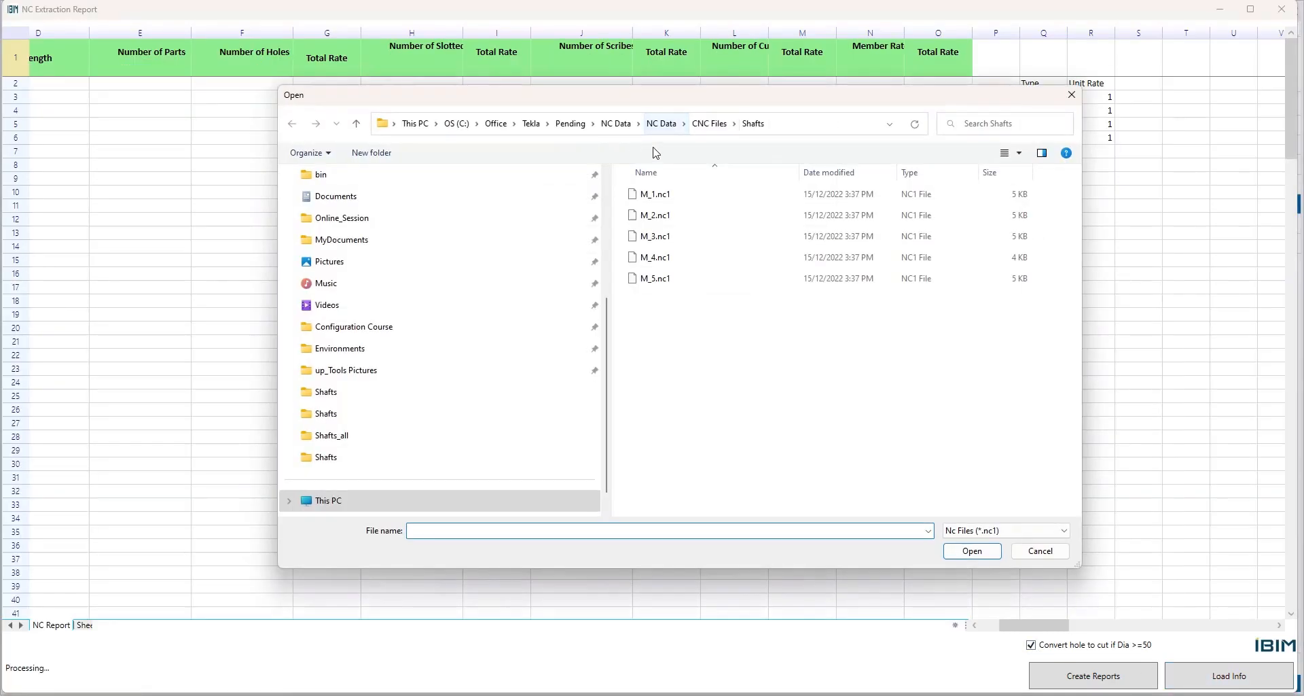
{"action": "left_click", "coordinate": [709, 124]}
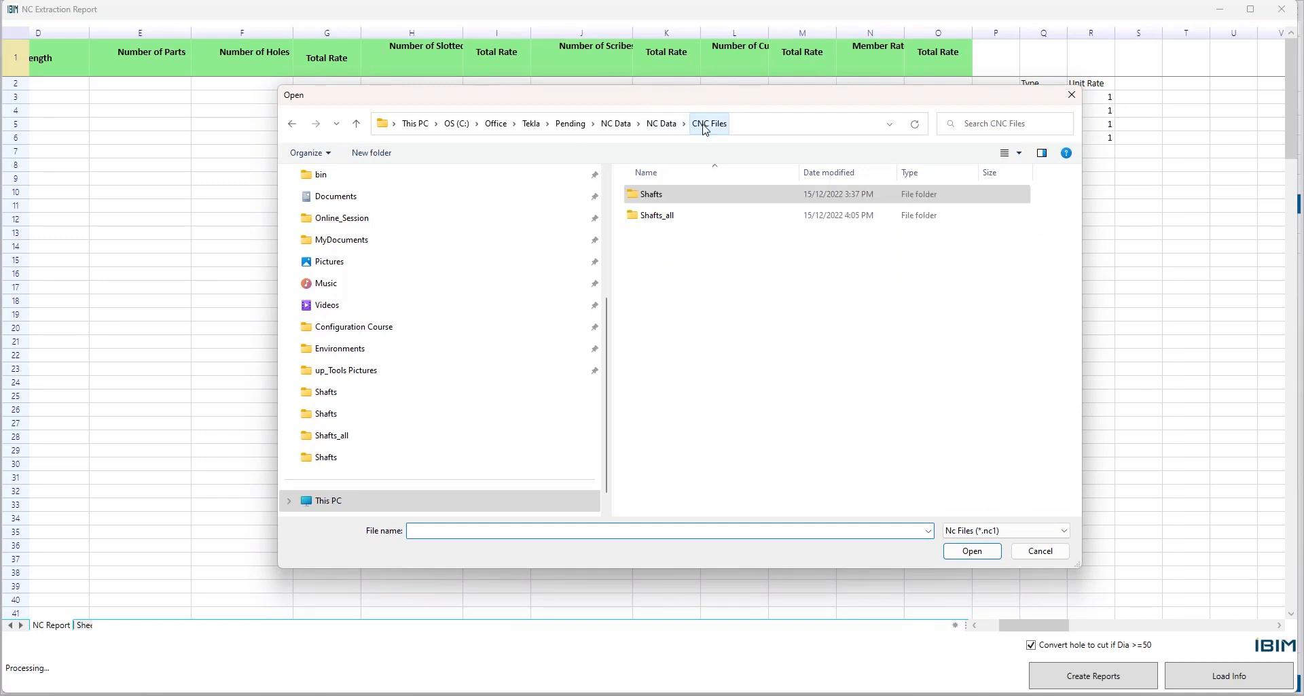
{"action": "double_click", "coordinate": [656, 216]}
{"action": "left_click", "coordinate": [660, 196]}
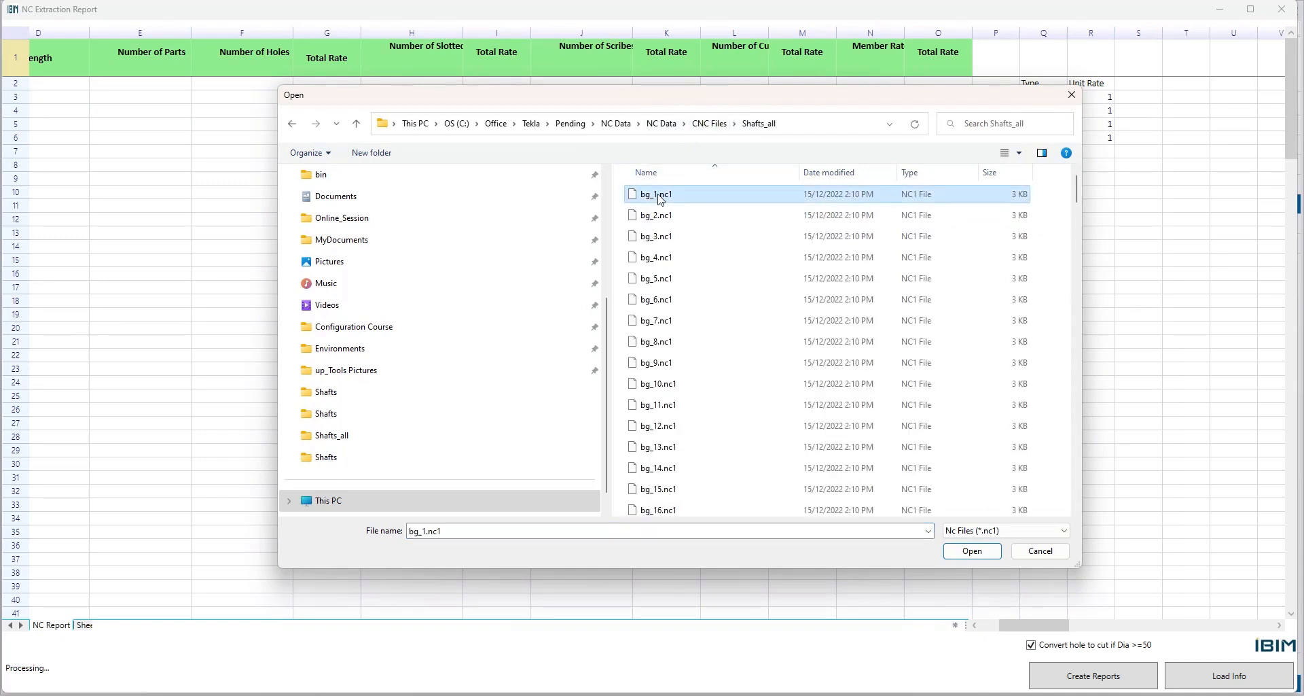
{"action": "key", "text": "ctrl+a"}
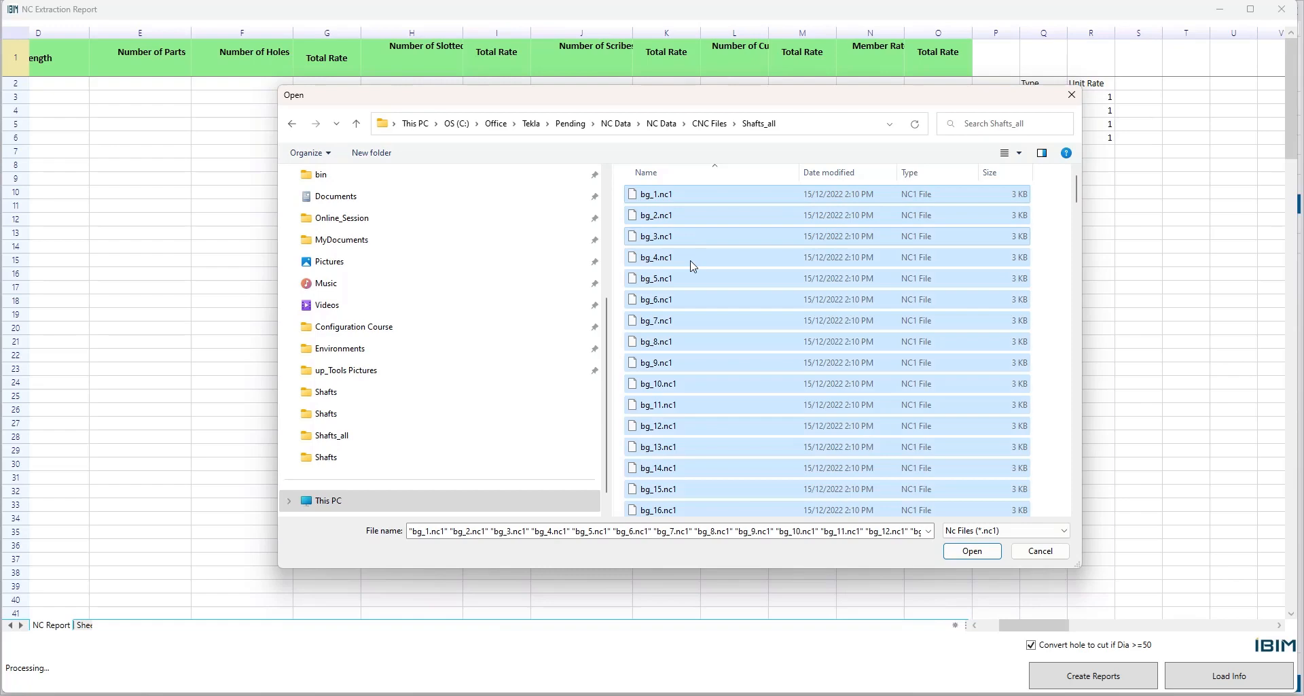
{"action": "left_click", "coordinate": [990, 554]}
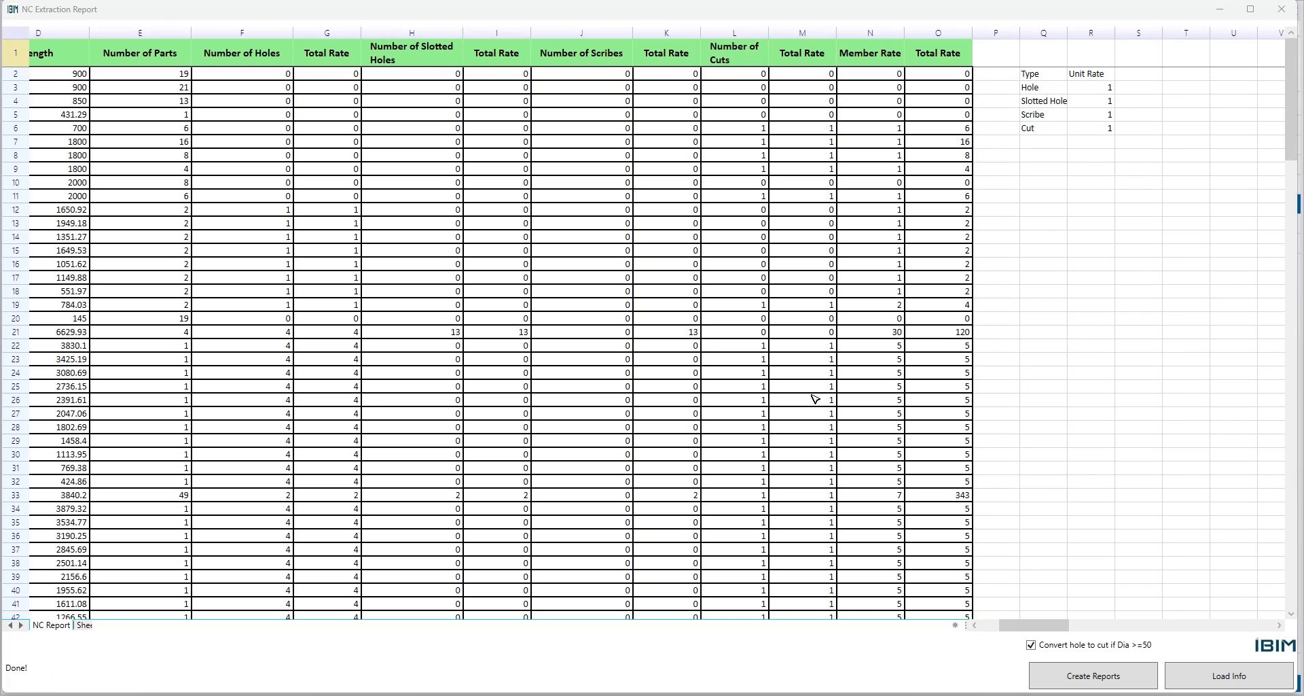
Step: Export the report as the Excel file NC_Report_20221215_215520.xlsx in the Shafts_all folder
{"action": "left_click", "coordinate": [1085, 679]}
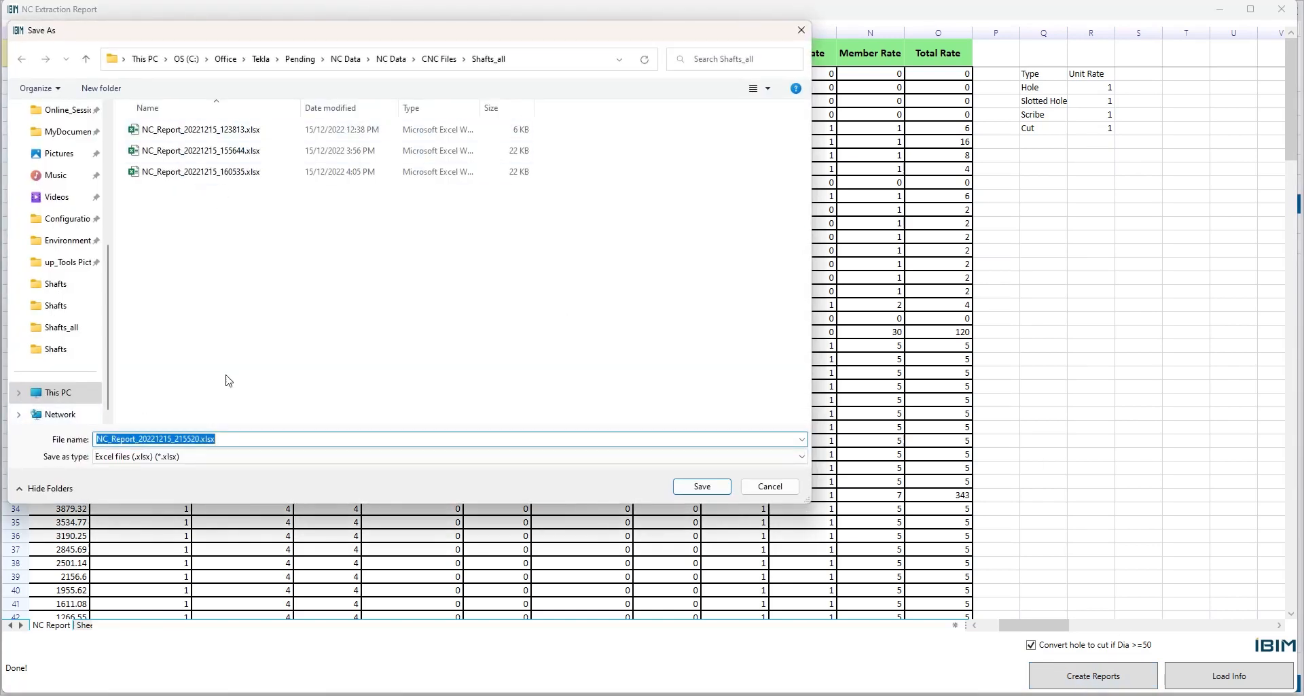
{"action": "left_click", "coordinate": [702, 486]}
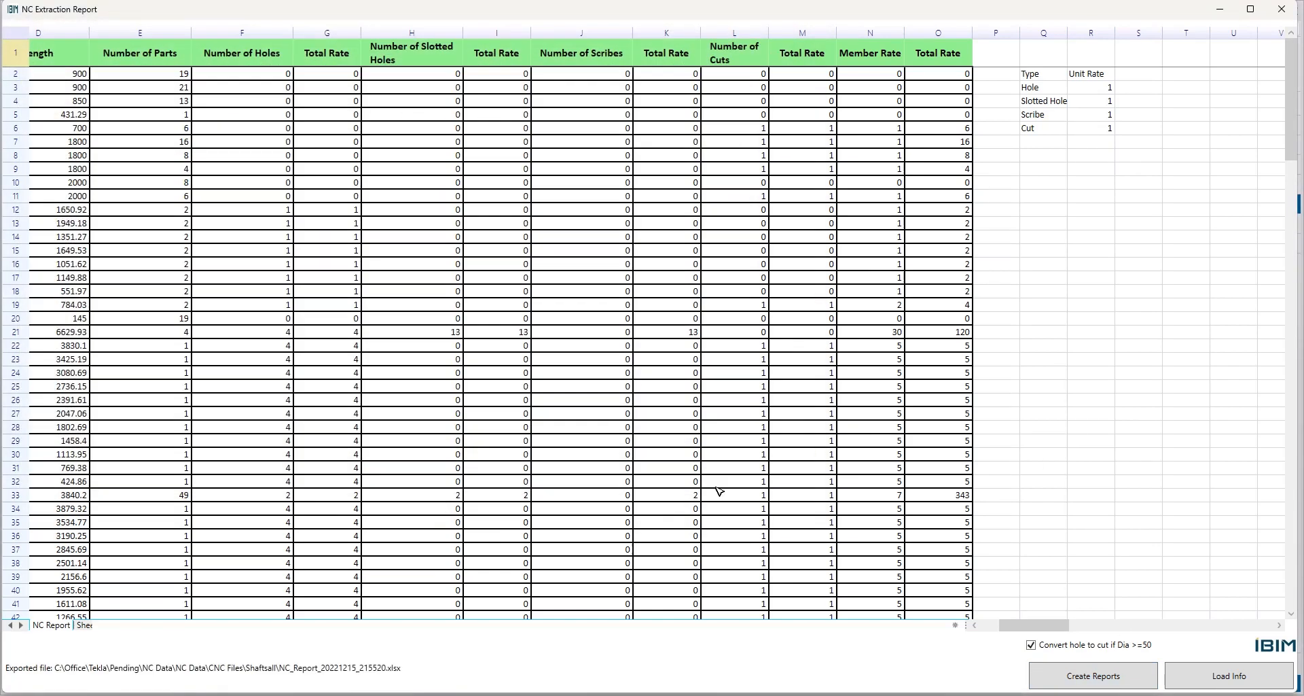